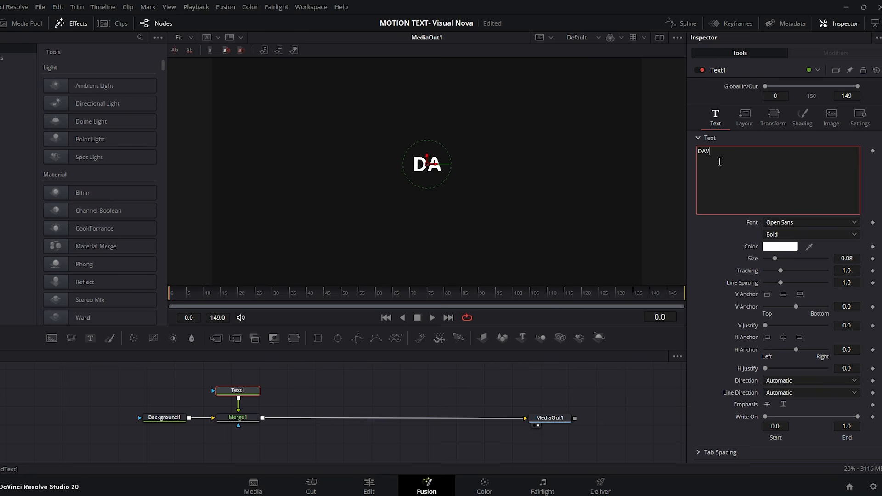
Step: Enter the title text DAVINCI RESOLVE and style it in Gotham Cond ExtraBlack at size 0.0865
type("VE")
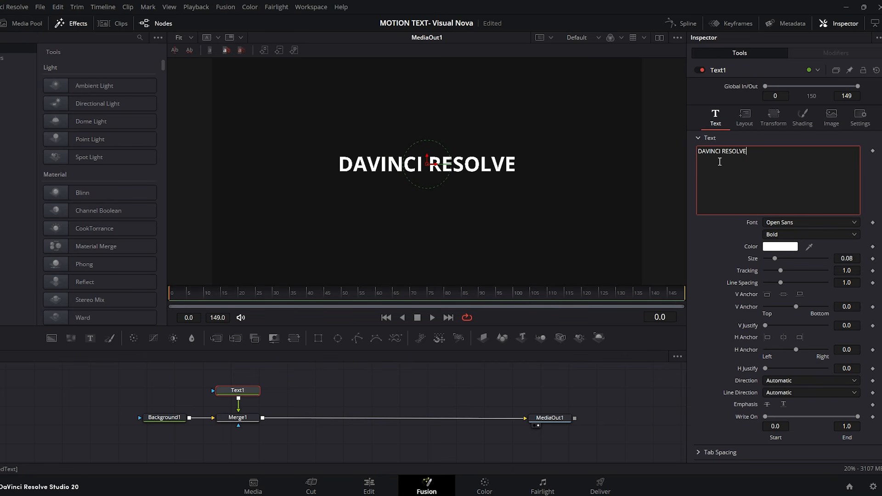
left_click(792, 223)
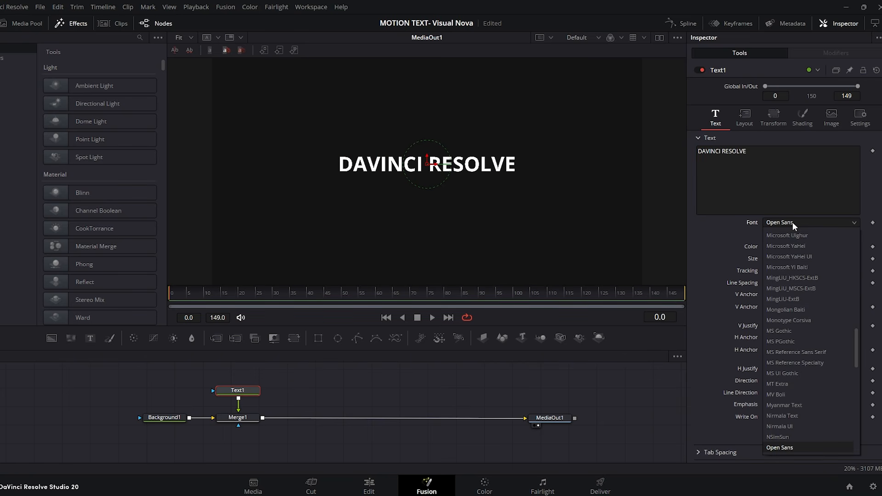
key("g")
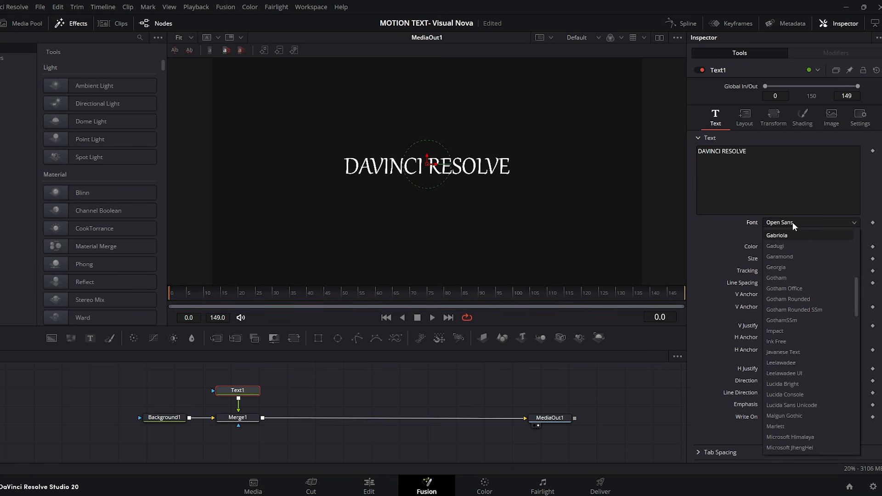
left_click(785, 277)
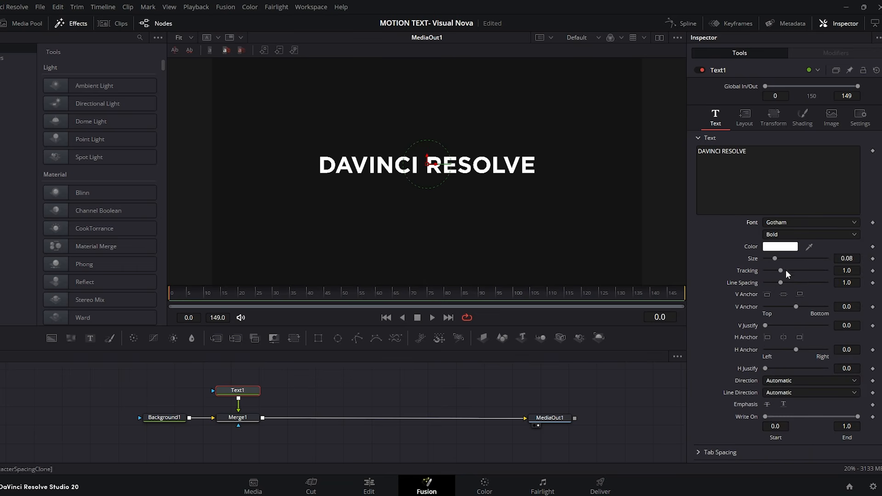
left_click(790, 232)
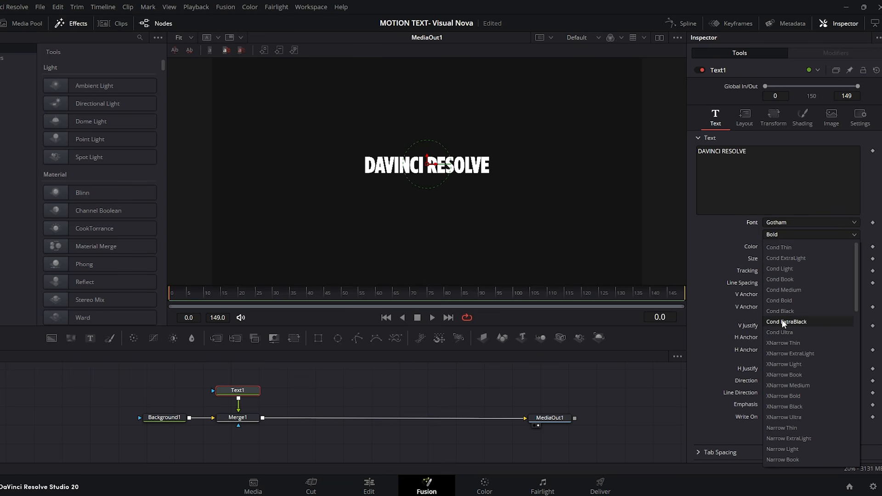
left_click(784, 322)
left_click_drag(846, 259, 859, 258)
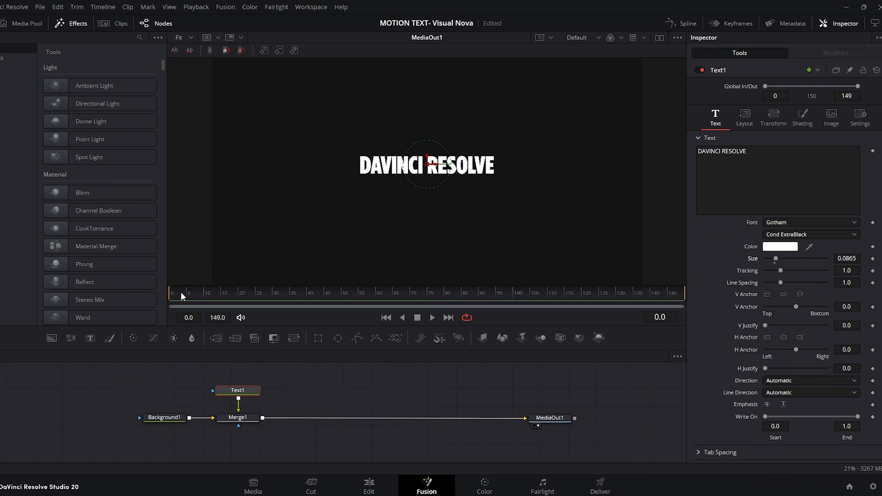
Step: Keyframe the title characters' Y offset from a lowered position at frame 0 up to 0.0 at frame 20
left_click(772, 123)
left_click(872, 175)
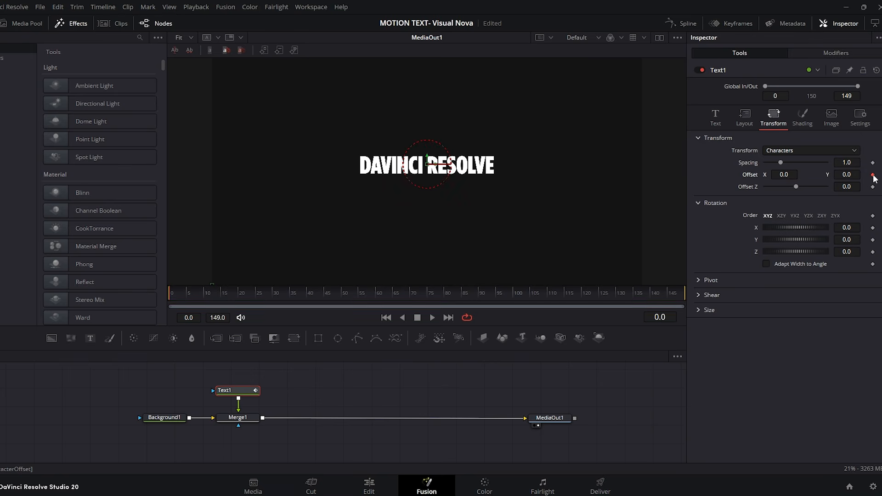
left_click(238, 295)
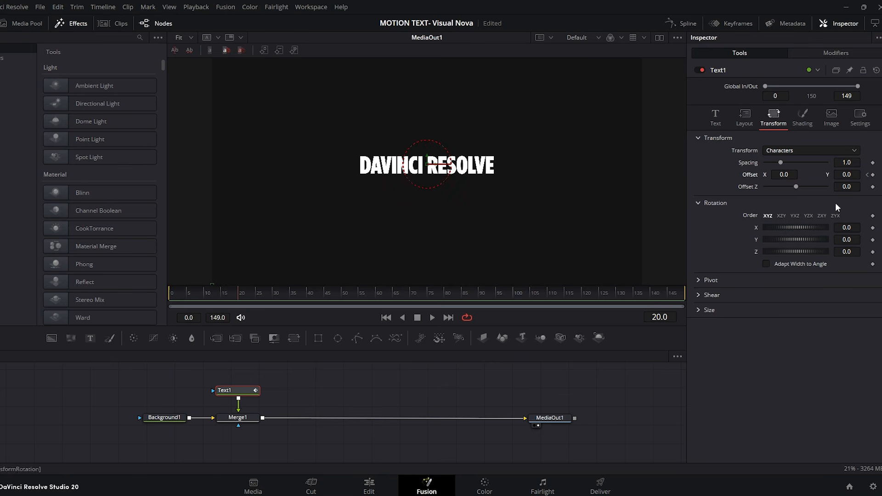
left_click(872, 175)
left_click_drag(846, 174, 835, 174)
left_click_drag(198, 294, 242, 294)
Step: Shape the text offset's displacement spline into a fast-start, slow-finish ease and preview the movement
left_click(688, 24)
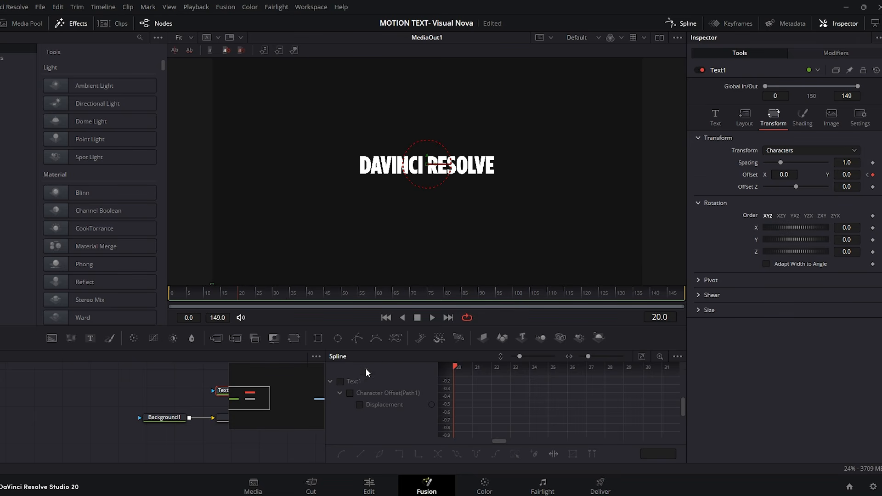
left_click(342, 382)
left_click(641, 357)
left_click_drag(667, 377, 470, 443)
key("s")
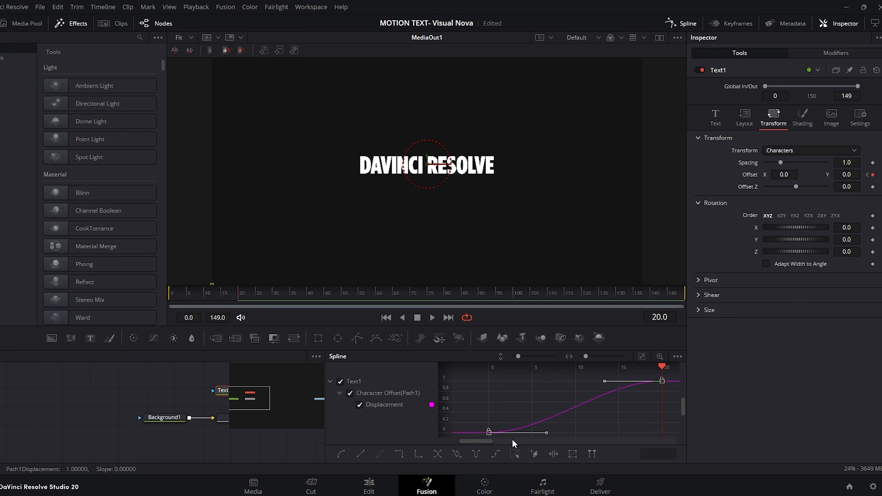
left_click_drag(602, 385, 482, 413)
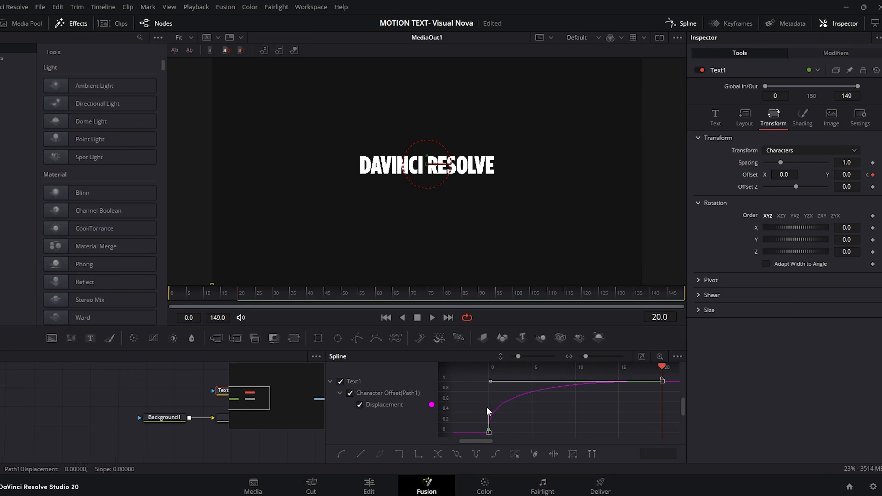
left_click(681, 23)
key("space")
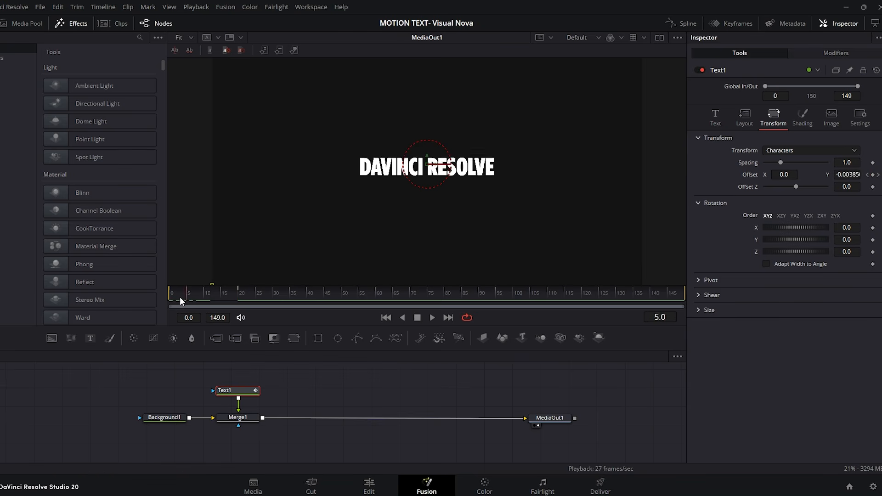
left_click(236, 296)
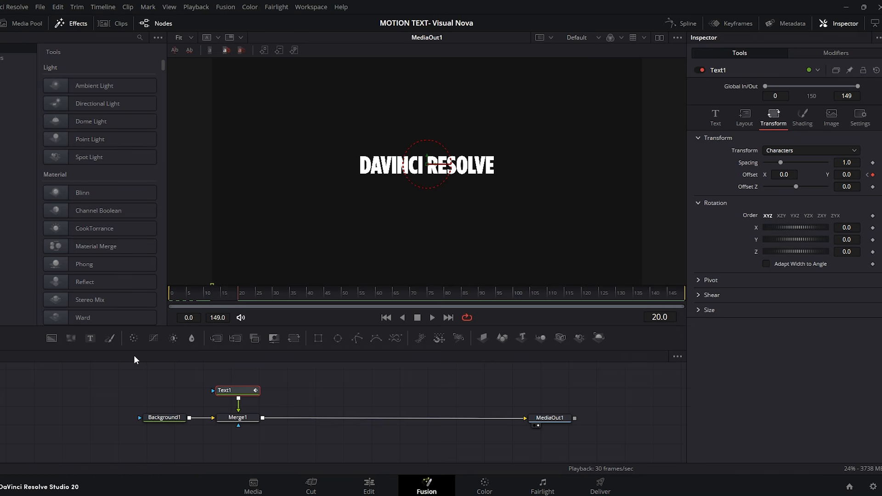
Step: Merge a new Background over the title and draw an open polyline mask around the text, extending as a long line beneath it
left_click_drag(57, 340, 263, 420)
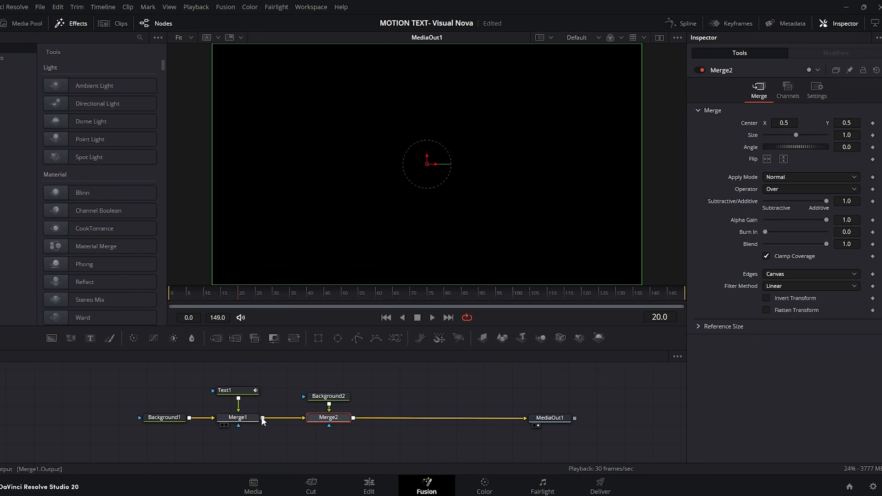
left_click(329, 396)
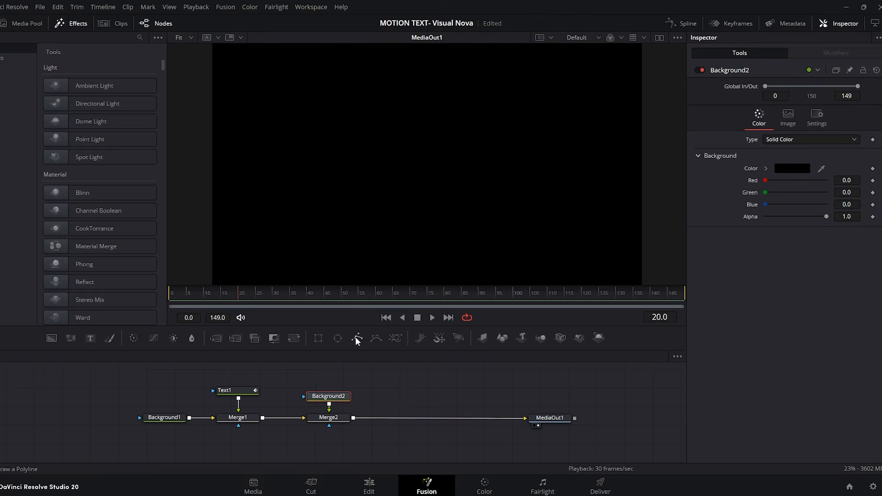
left_click(355, 337)
left_click(354, 164)
left_click(354, 151)
left_click(499, 151)
left_click(499, 180)
left_click(270, 179)
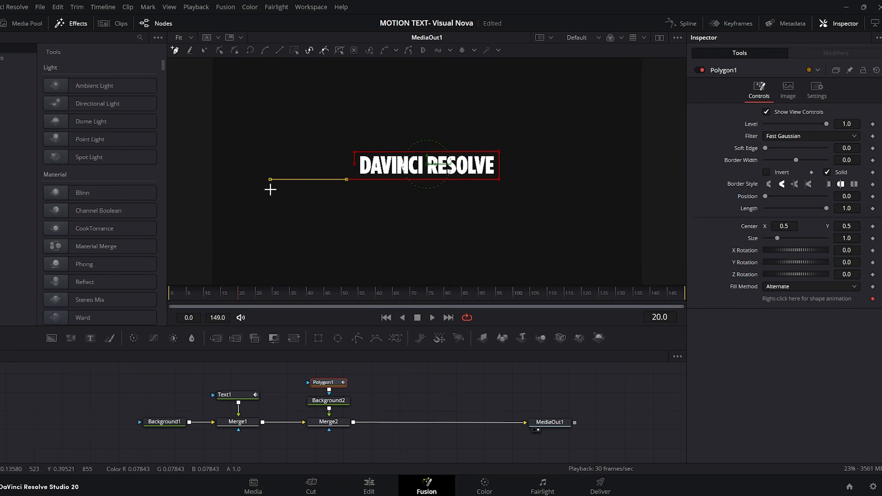
Step: Colour the polyline's background white (#ffffff) and set the polygon mask's border width to 0.0027
left_click(329, 401)
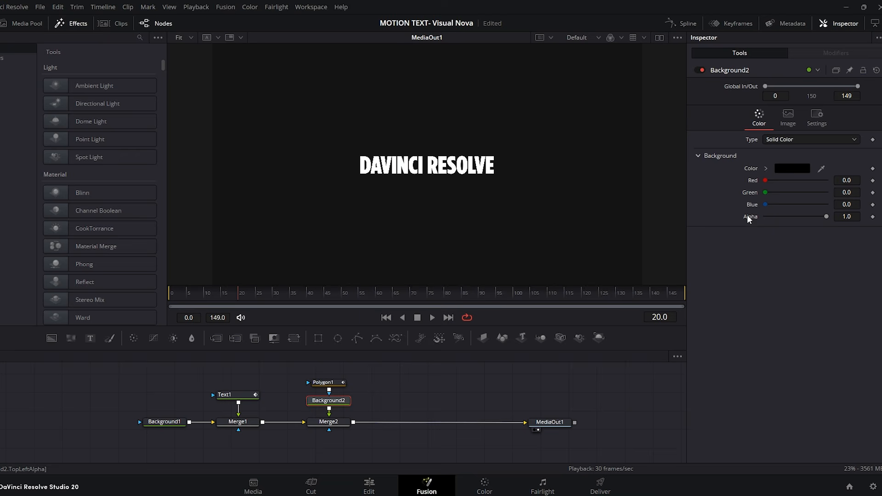
left_click(795, 168)
left_click_drag(541, 216, 540, 164)
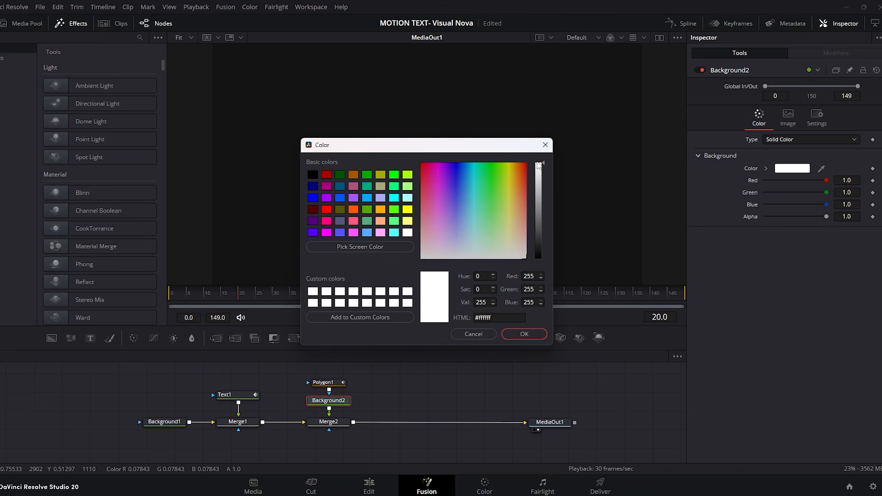
left_click(524, 335)
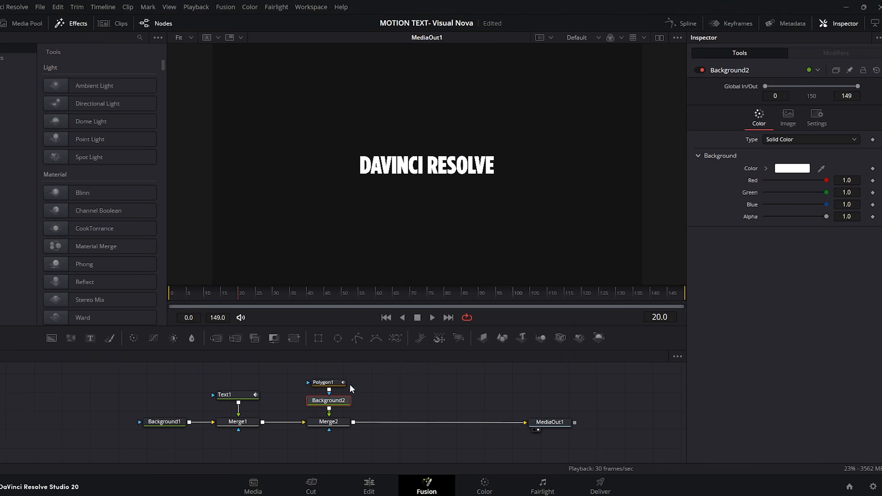
left_click(325, 384)
left_click_drag(839, 160, 851, 160)
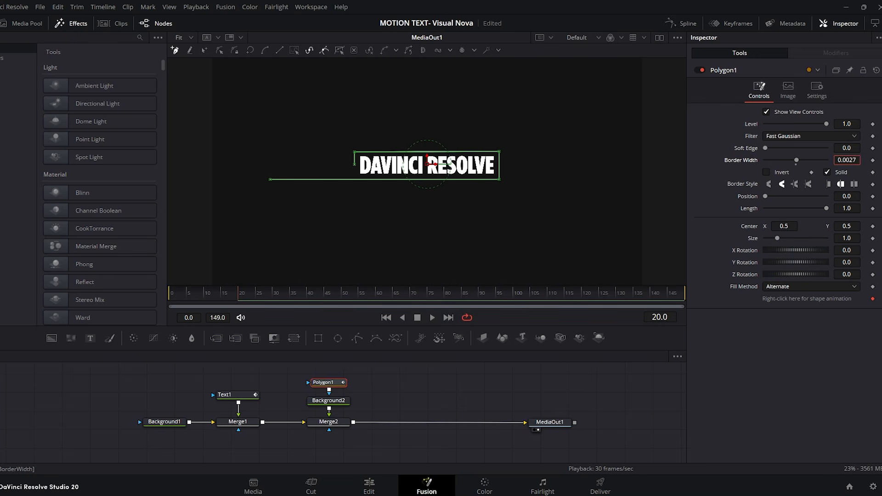
left_click(585, 373)
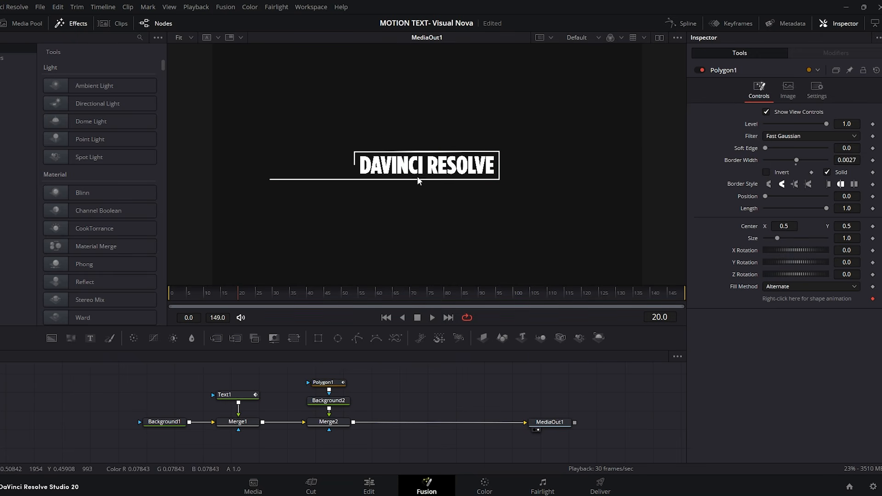
Step: Give the outline flat end caps and keyframe its Length from 0.0 at frame 0 to 1.0 at frame 20
left_click_drag(812, 211, 765, 204)
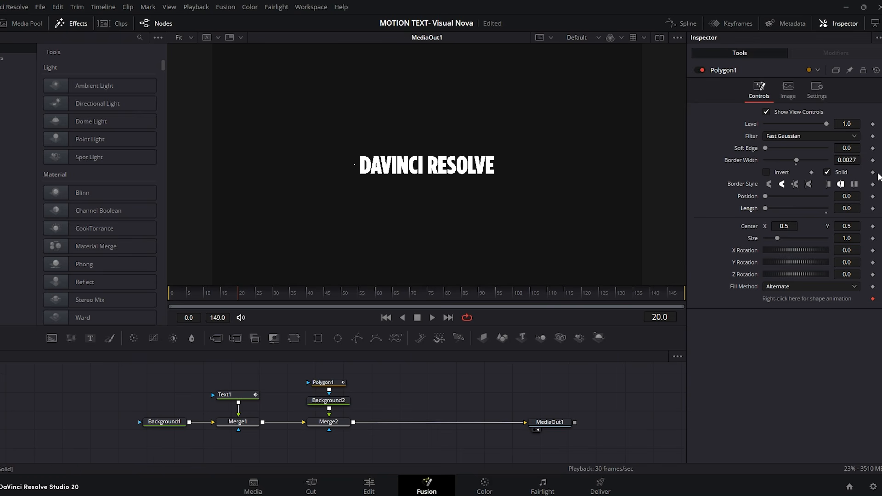
left_click(829, 185)
left_click_drag(239, 290, 167, 298)
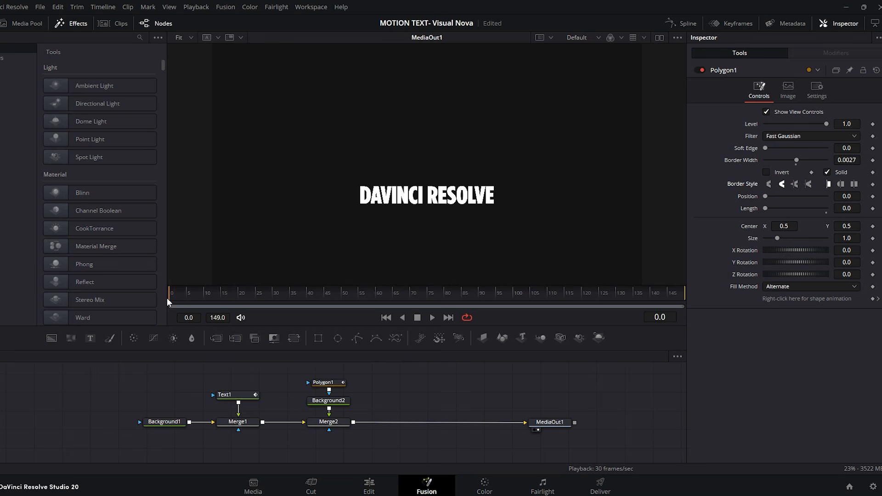
left_click(872, 208)
left_click_drag(189, 291, 239, 296)
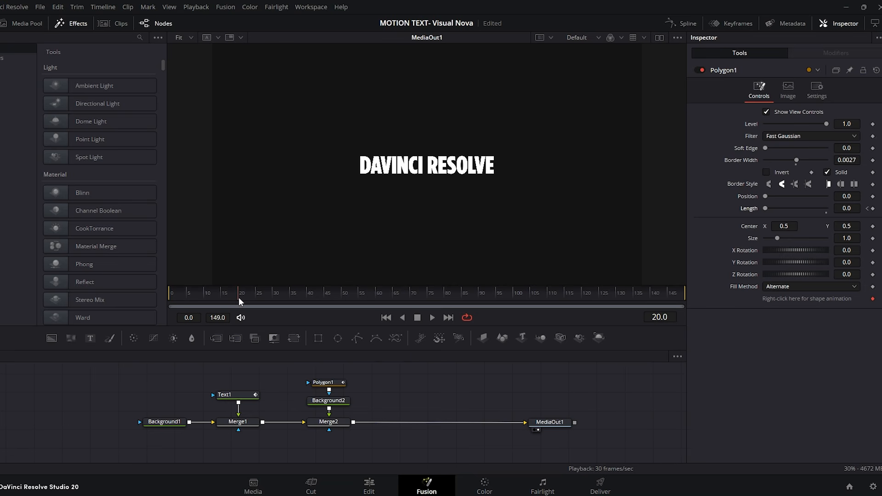
left_click_drag(766, 208, 827, 208)
Step: Smooth the polygon's Length keyframes in the spline editor, stretch the start handle for a slower start, and preview from frame 0
left_click(327, 382)
left_click(686, 25)
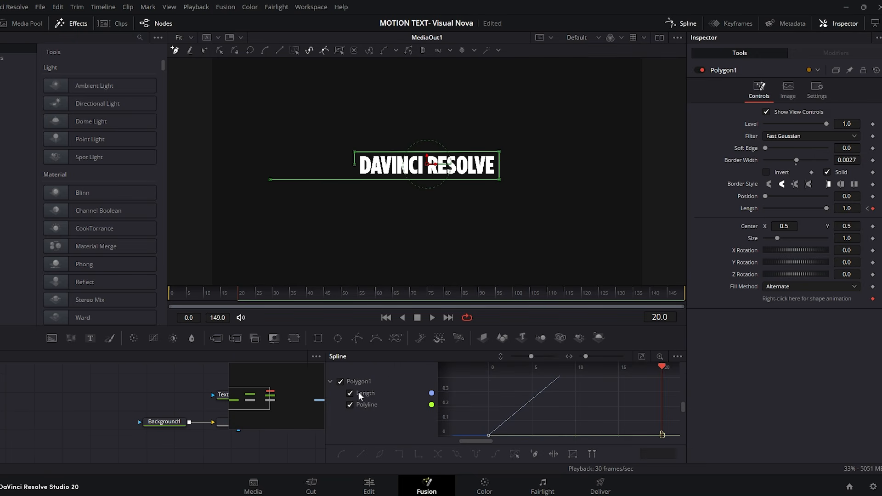
left_click_drag(666, 379, 466, 439)
key("shift+s")
left_click(471, 433)
left_click_drag(535, 433, 566, 433)
left_click(688, 23)
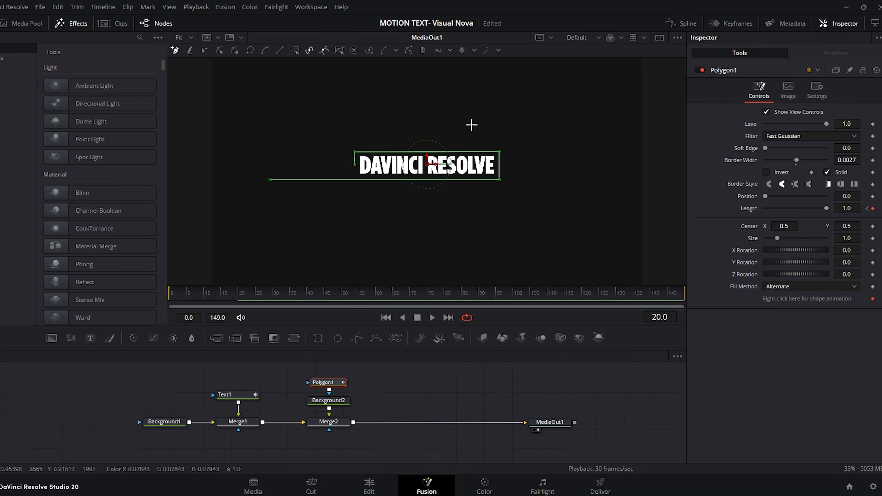
left_click_drag(211, 292, 171, 293)
key("space")
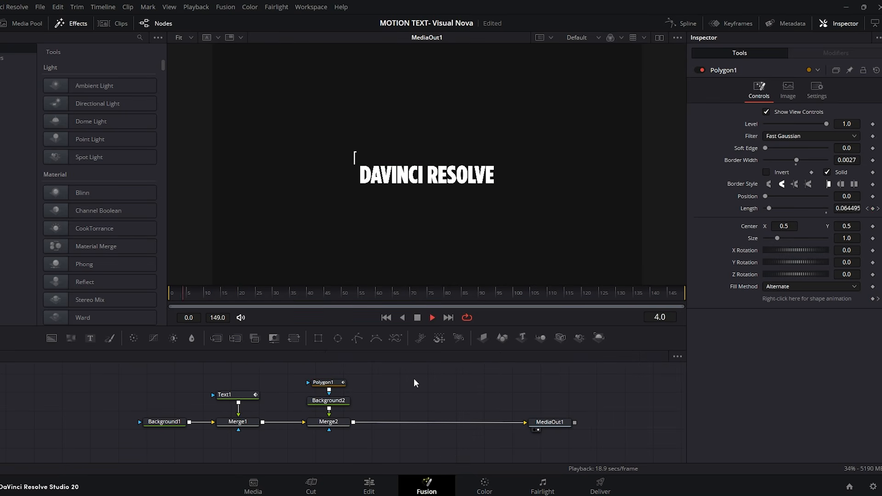
key("space")
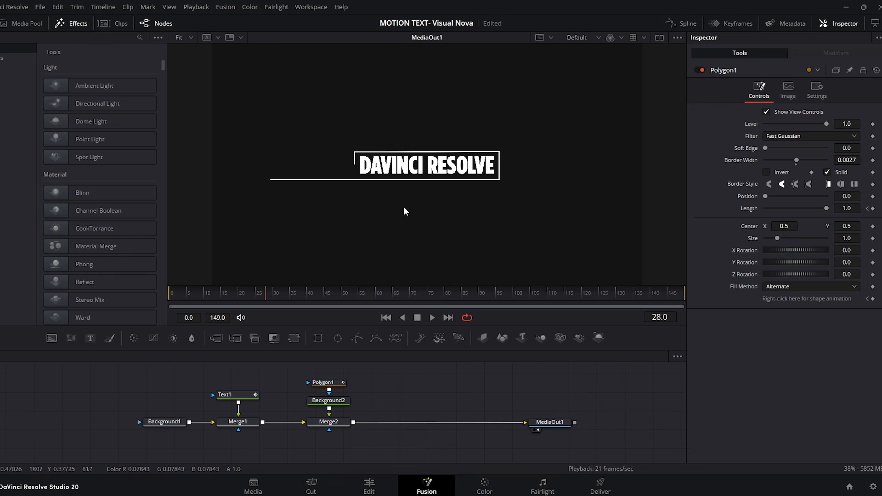
Step: Add a third Background node and merge it over the outlined title, after the second merge
left_click_drag(52, 338, 343, 382)
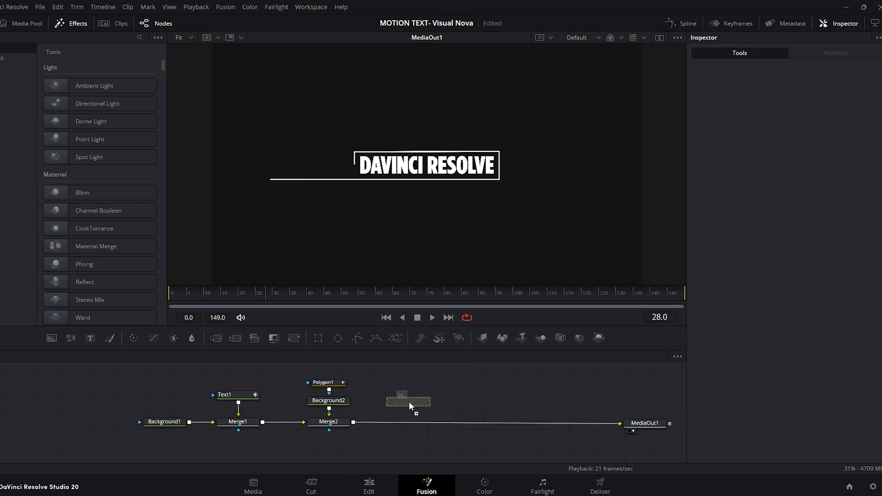
left_click_drag(409, 402, 353, 423)
left_click(410, 401)
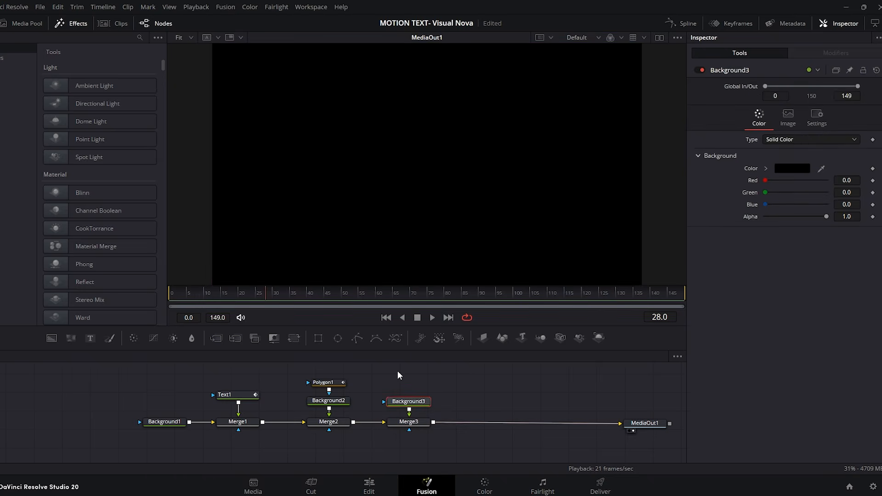
Step: Mask the third background with a rectangle directly beneath the outline, about 0.337 wide, 0.141 high and centred at Y 0.362, and preview it
left_click(318, 338)
left_click_drag(440, 103, 427, 187)
scroll(437, 139, "up", 5)
left_click_drag(427, 250, 428, 249)
scroll(428, 249, "down", 5)
left_click_drag(577, 216, 527, 213)
left_click_drag(265, 294, 159, 296)
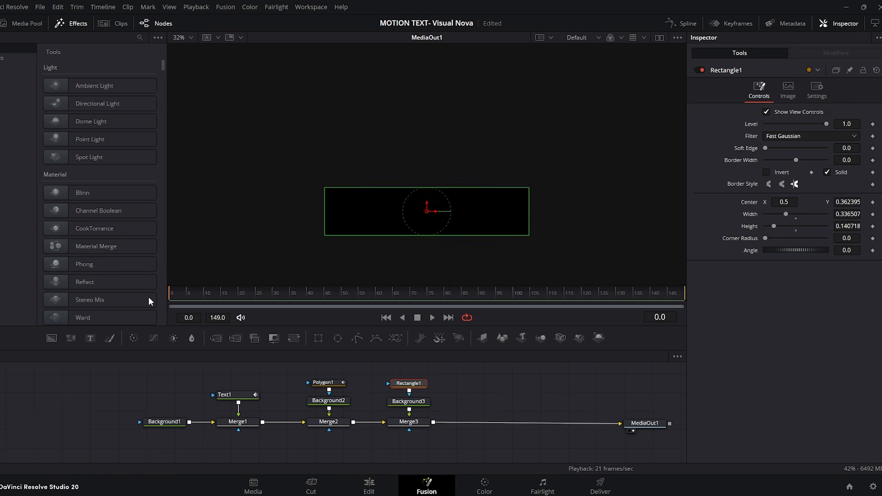
left_click(515, 388)
key("space")
key("space")
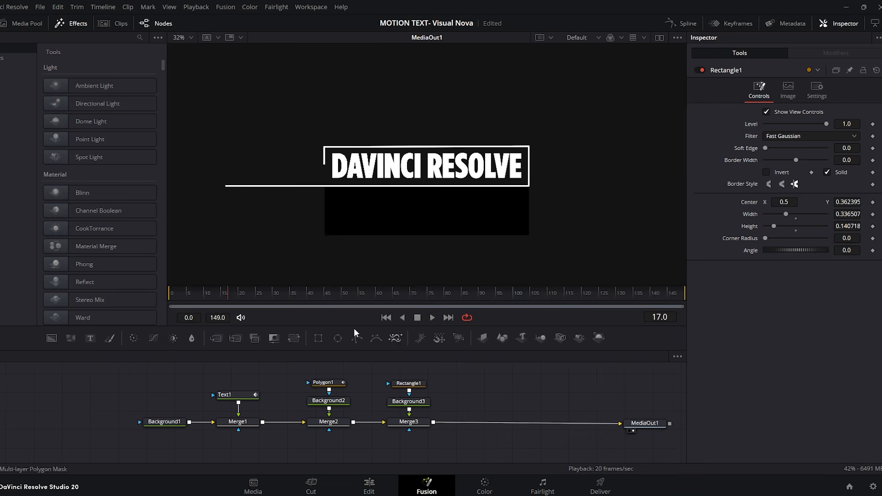
Step: Match the rectangle's colour to the dark scene background by sampling #141414 from the screen, and return to frame 0
mouse_move(219, 296)
left_mouse_down()
mouse_move(242, 297)
mouse_move(167, 299)
mouse_move(207, 299)
left_mouse_up()
left_click(408, 401)
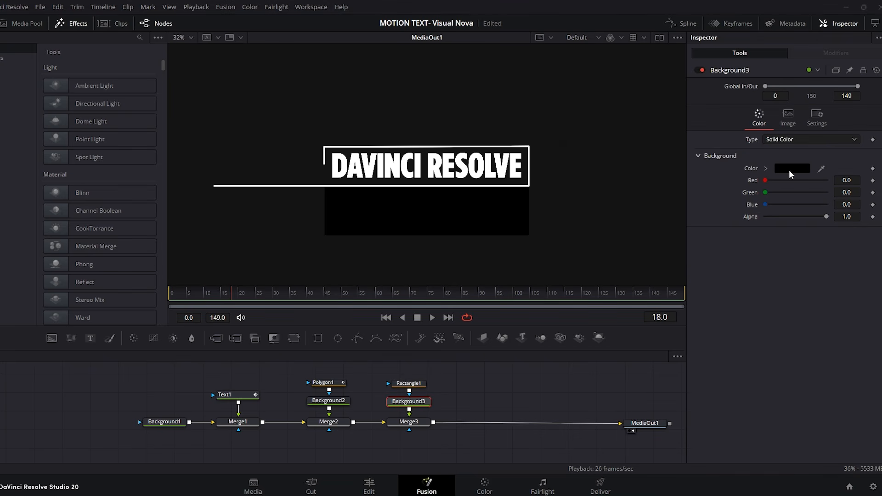
left_click(795, 169)
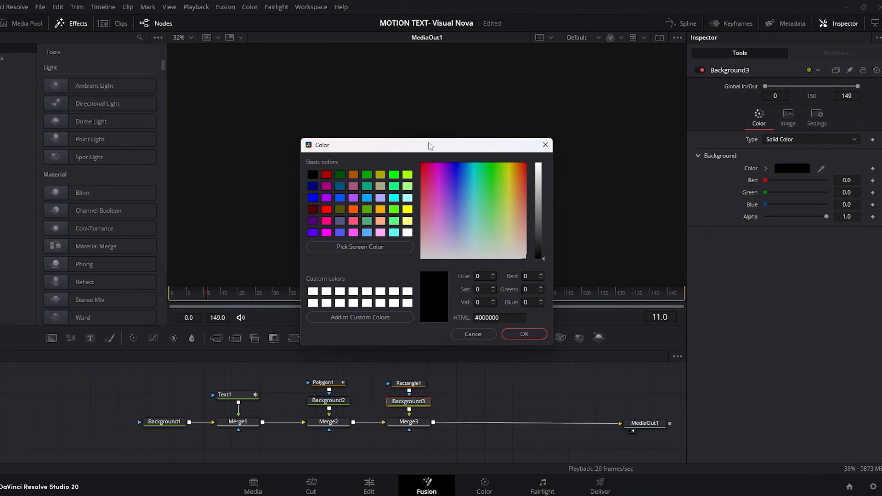
left_click_drag(428, 146, 588, 247)
left_click(520, 349)
left_click(575, 204)
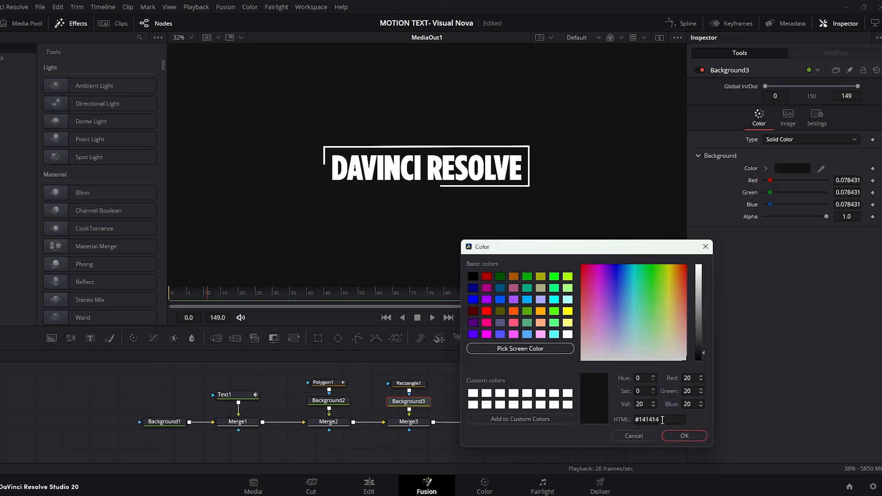
left_click(684, 435)
left_click_drag(206, 297, 106, 297)
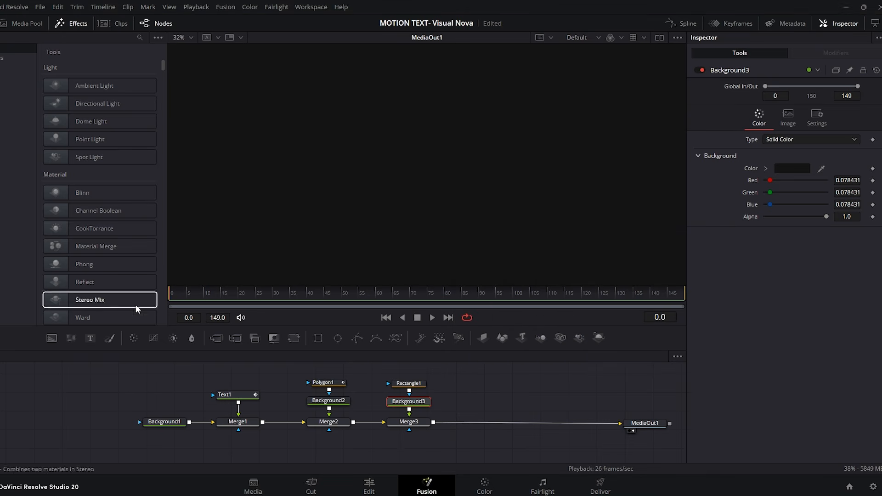
Step: Preview the masked title, and merge a second Text node reading TUTORIAL over it after the third merge
key("space")
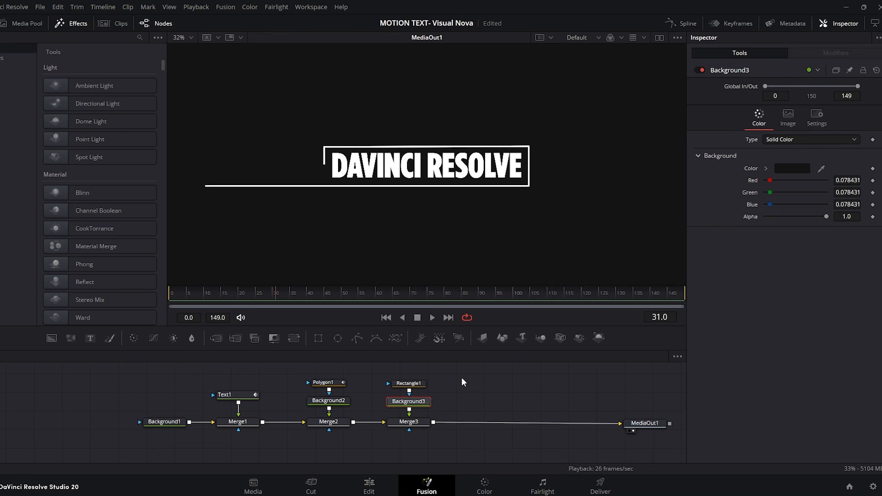
key("space")
left_click(462, 378)
left_click_drag(93, 337, 435, 418)
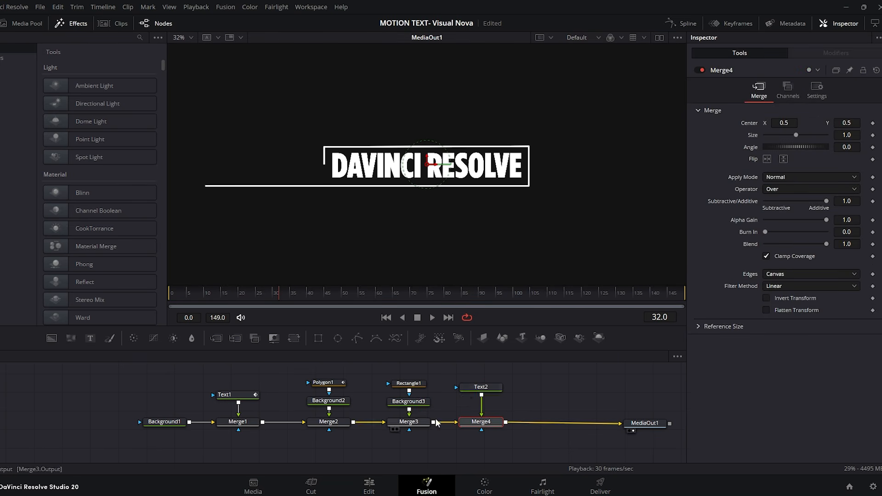
left_click(487, 388)
left_click(724, 161)
type("TUTORIAL")
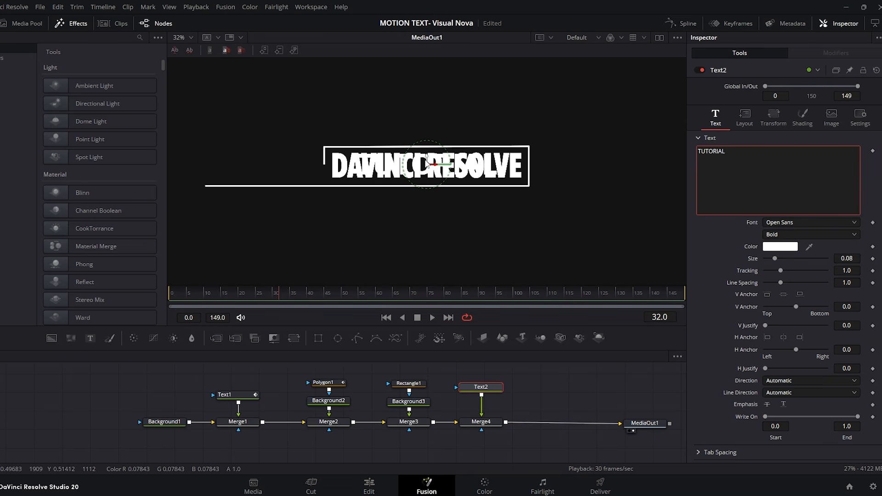
Step: Set TUTORIAL in Gotham XNarrow Bold at size 0.0285 and place it above the line's far end, with character offset X -0.068, Y -0.013
left_click_drag(428, 163, 269, 169)
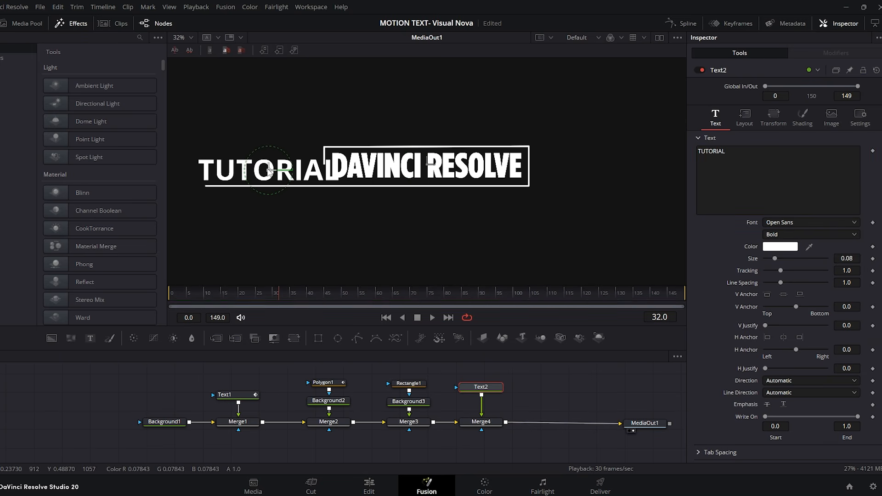
left_click(799, 224)
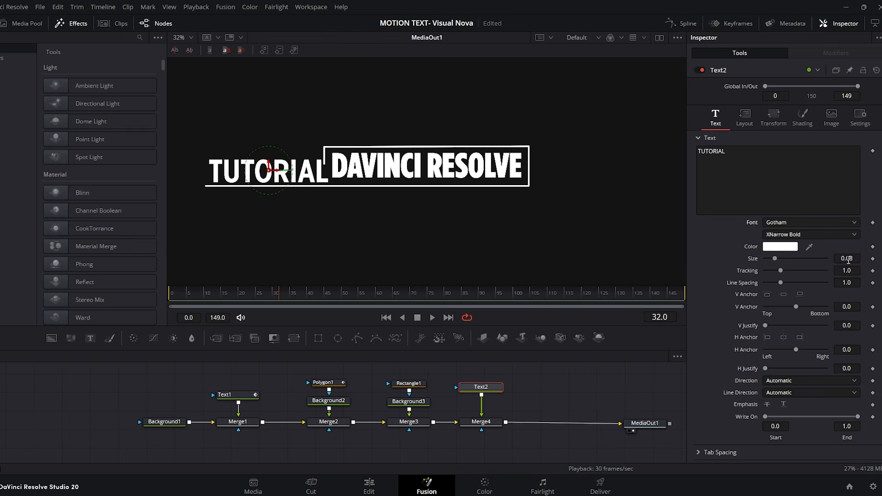
left_click_drag(846, 258, 799, 259)
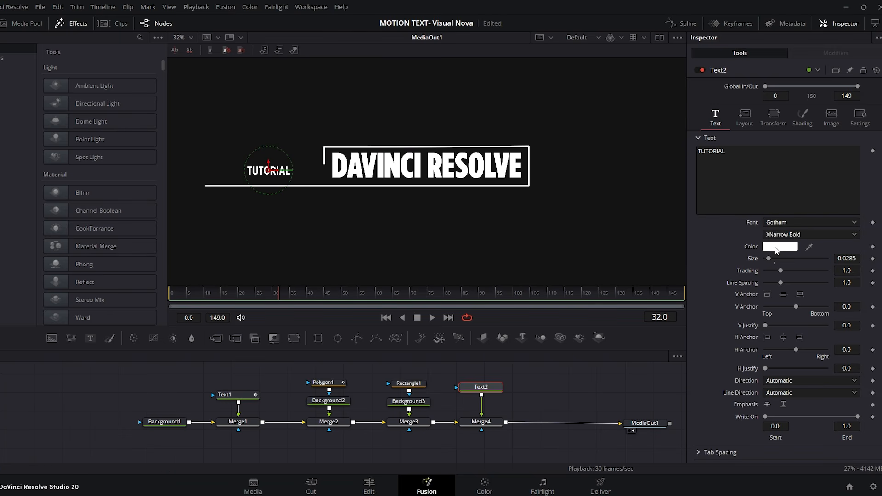
left_click(769, 115)
left_click_drag(784, 174, 760, 174)
left_click_drag(848, 175, 843, 175)
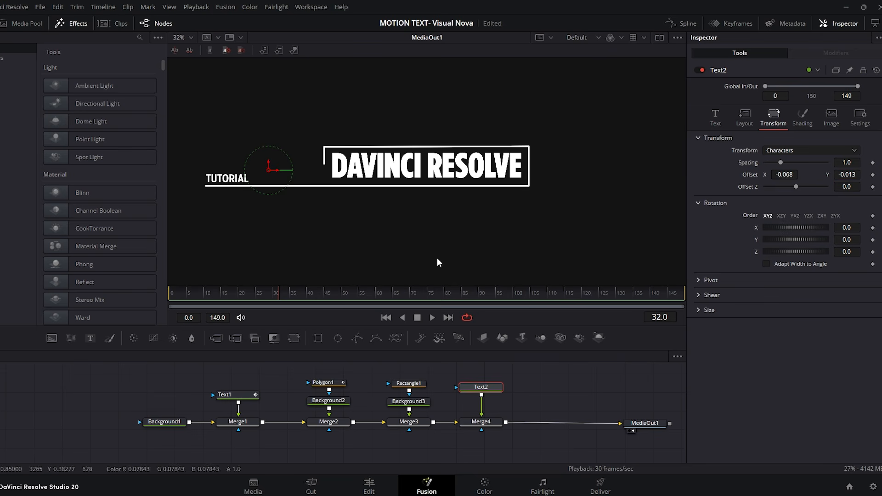
Step: Keyframe the TUTORIAL character offset at frame 15, and set its Y offset to -0.038 at frame 25
left_click(224, 297)
left_click_drag(224, 297, 222, 297)
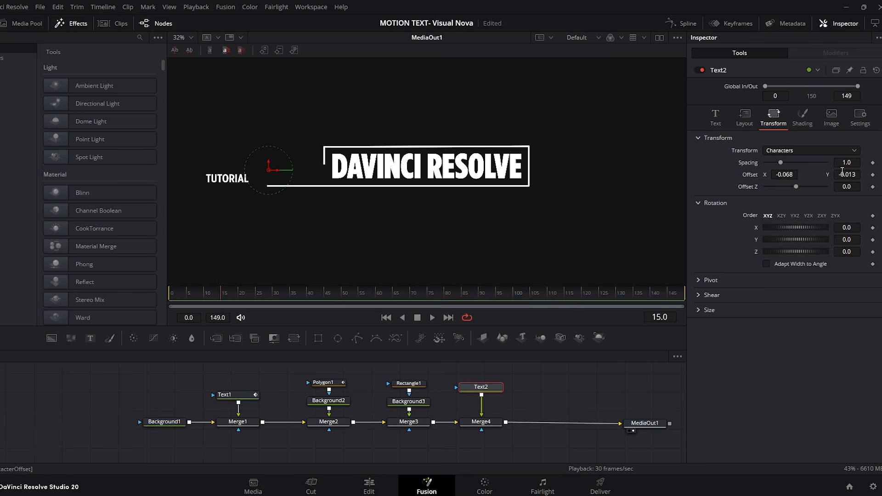
left_click(873, 174)
left_click_drag(224, 297, 252, 297)
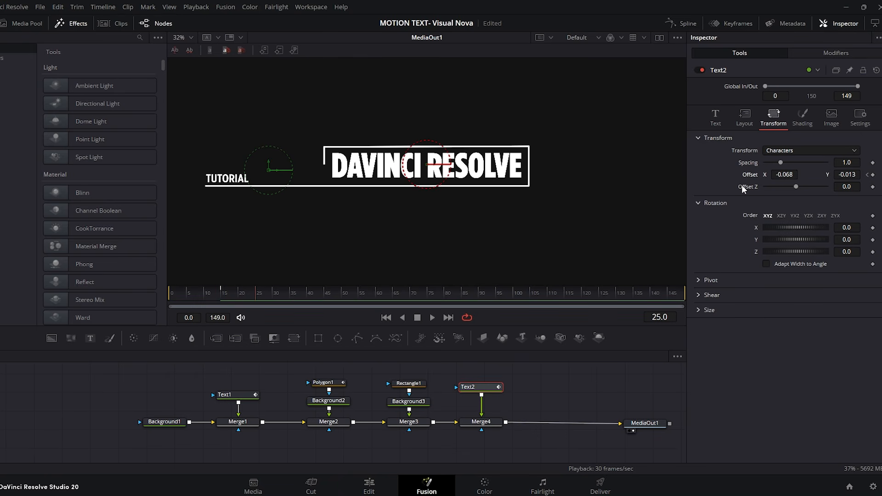
left_click_drag(843, 171, 832, 171)
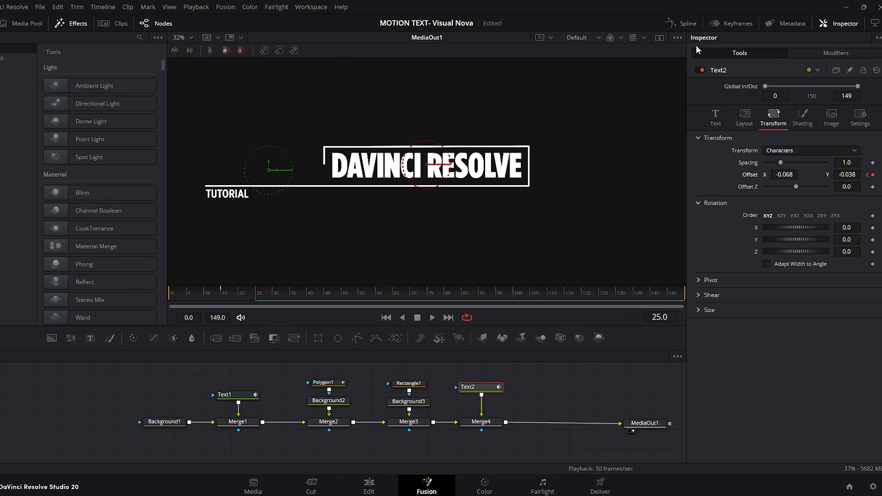
Step: Smooth the TUTORIAL offset keyframes in the spline editor, stretch both handles for easing, and preview the motion
left_click(682, 24)
left_click(642, 357)
left_click_drag(669, 377, 467, 435)
key("f")
left_click_drag(534, 433, 472, 410)
left_click_drag(598, 381, 488, 382)
left_click(681, 23)
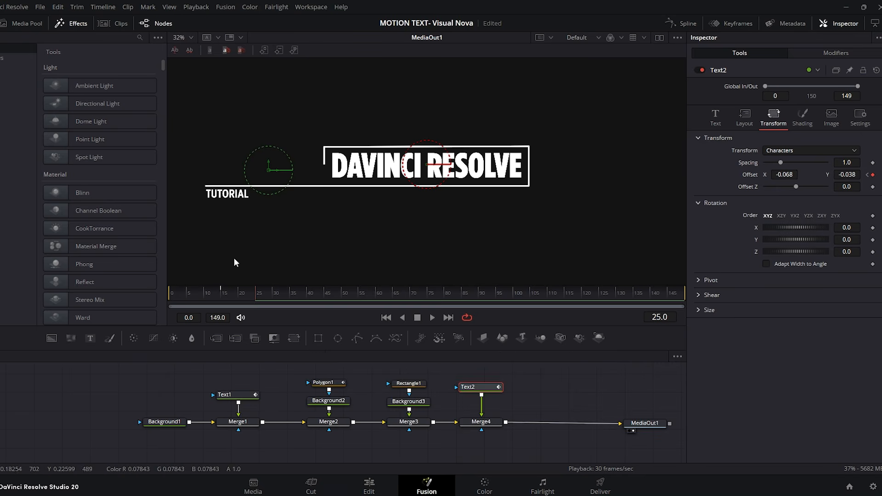
left_click_drag(227, 297, 117, 292)
key("space")
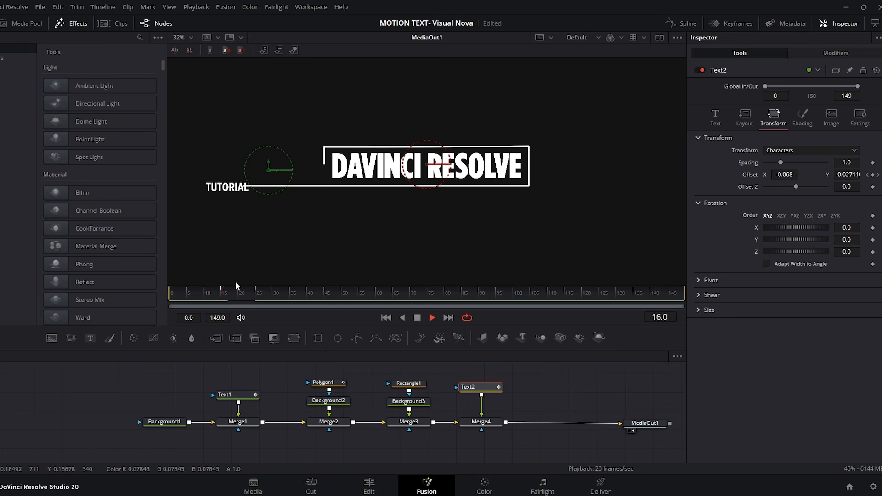
left_click_drag(236, 287, 220, 296)
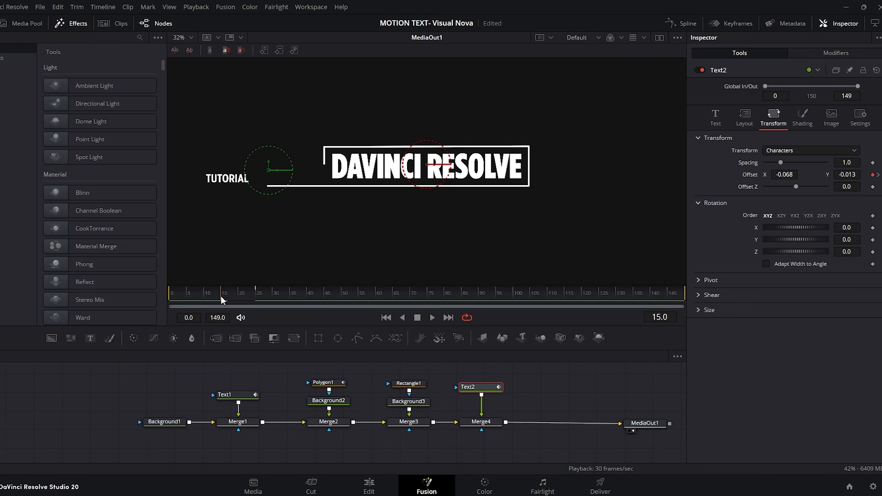
Step: Move all nodes up to the third merge away from the fourth merge to make room in the node graph
left_click_drag(433, 375, 134, 439)
left_click_drag(408, 421, 282, 423)
left_click(365, 399)
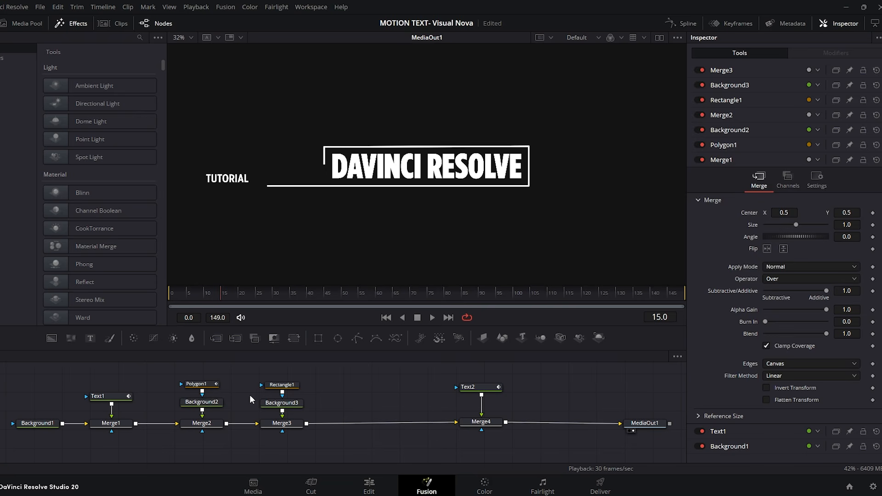
Step: Mask the TUTORIAL text with a copy of the rectangle mask centred at X 0.296, and preview it from frame 0
left_click(286, 386)
left_click(381, 388)
key("ctrl+v")
mouse_move(385, 386)
left_mouse_down()
mouse_move(464, 388)
mouse_move(369, 387)
left_mouse_up()
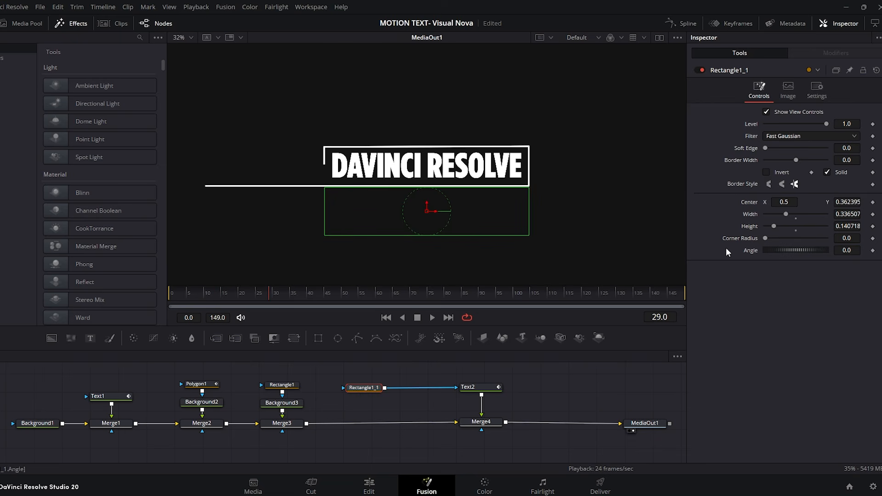
left_click_drag(781, 203, 688, 203)
left_click_drag(271, 293, 102, 299)
left_click(572, 386)
left_click(433, 319)
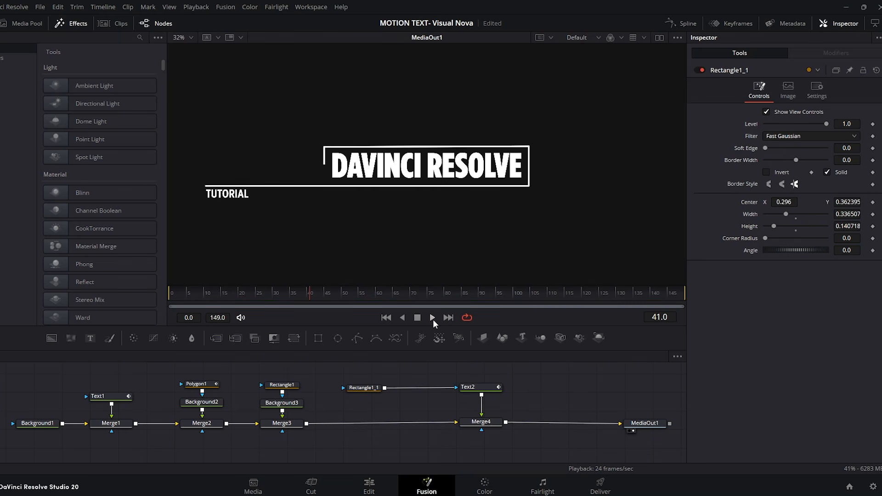
left_click_drag(282, 296, 153, 296)
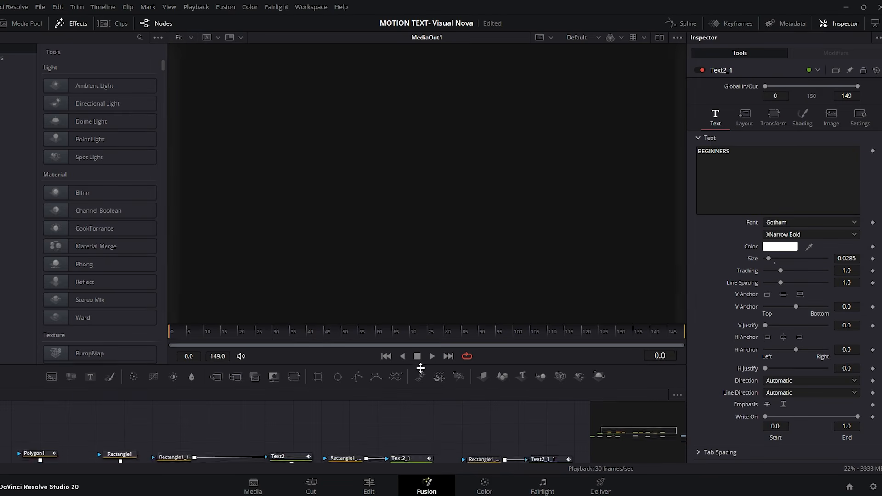
Step: Preview the complete title animation with the TUTORIAL, BEGINNERS and LEVEL UP captions from frame 0
left_click_drag(420, 368, 423, 379)
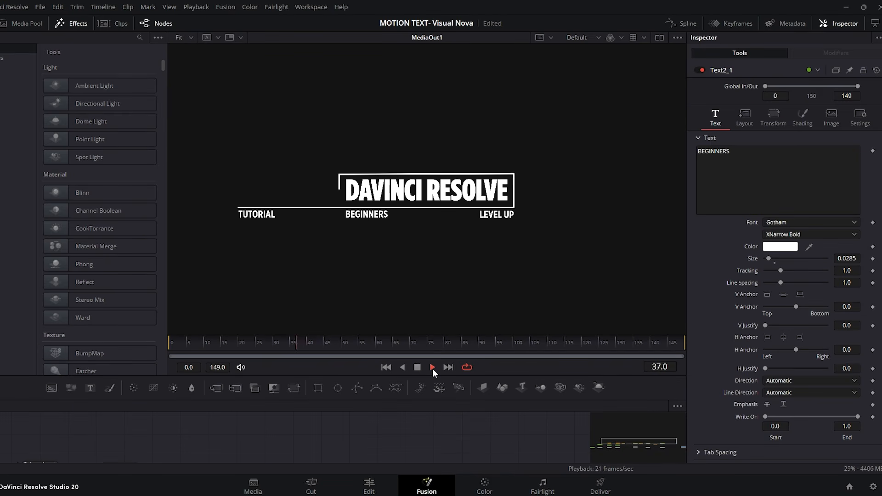
left_click_drag(294, 346, 81, 346)
left_click(433, 367)
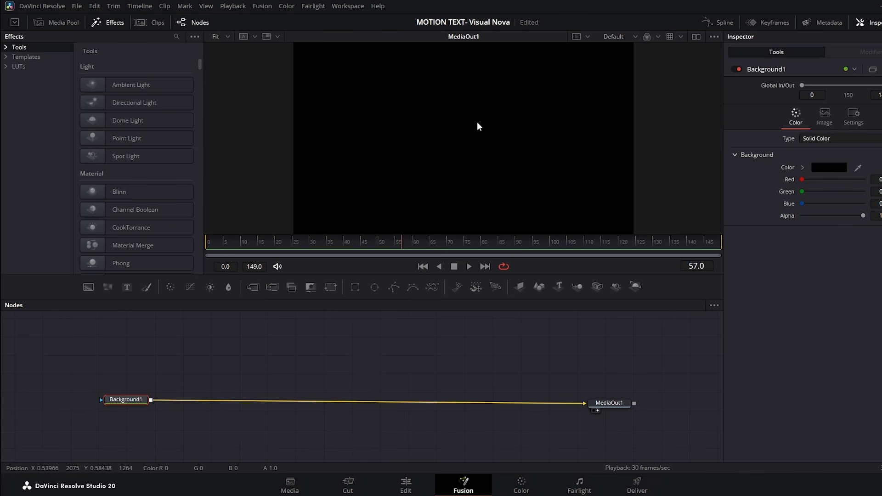
Step: Merge a second Background node over the black background and colour it golden yellow, #bc8f1c
left_click_drag(88, 288, 151, 400)
left_click(827, 167)
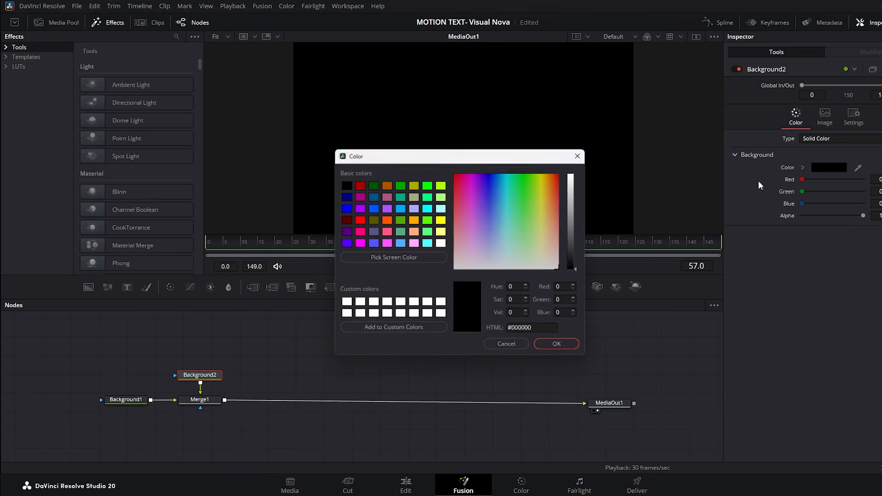
left_click(543, 182)
left_click(574, 202)
left_click_drag(573, 202, 573, 200)
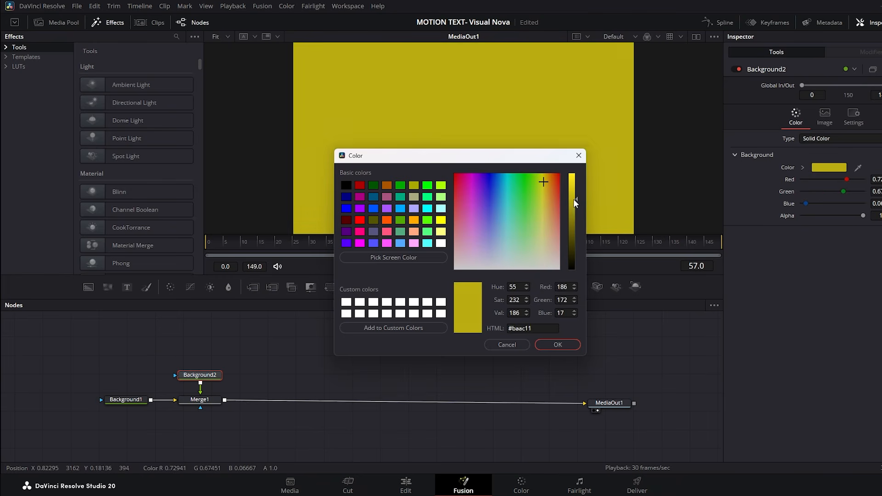
left_click(545, 187)
left_click(546, 186)
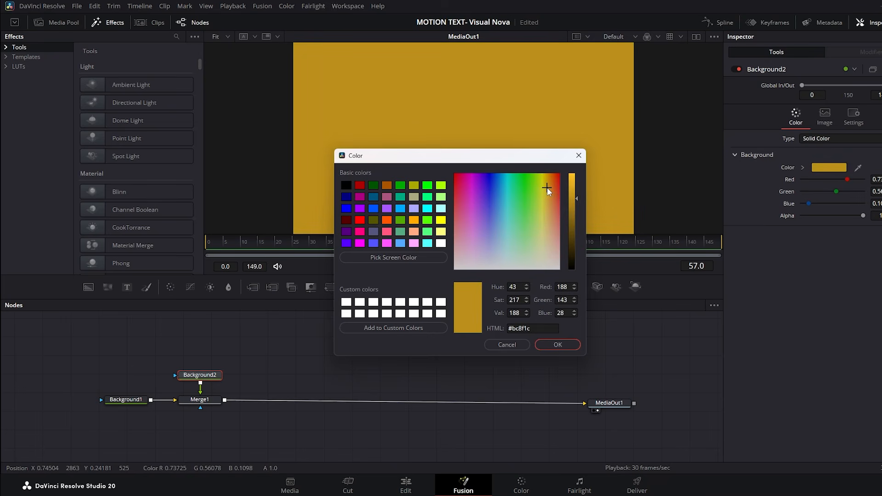
left_click(553, 345)
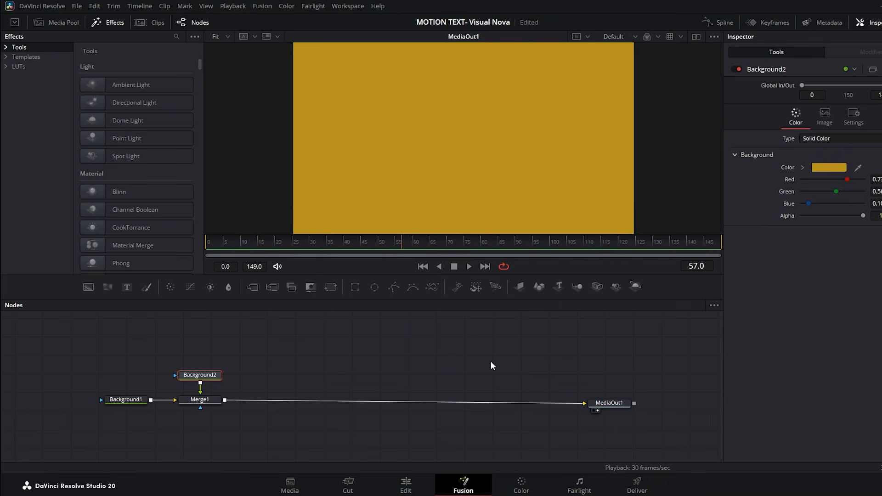
Step: Mask the golden background with a rectangle and shape it into a wide, low bar
left_click(355, 288)
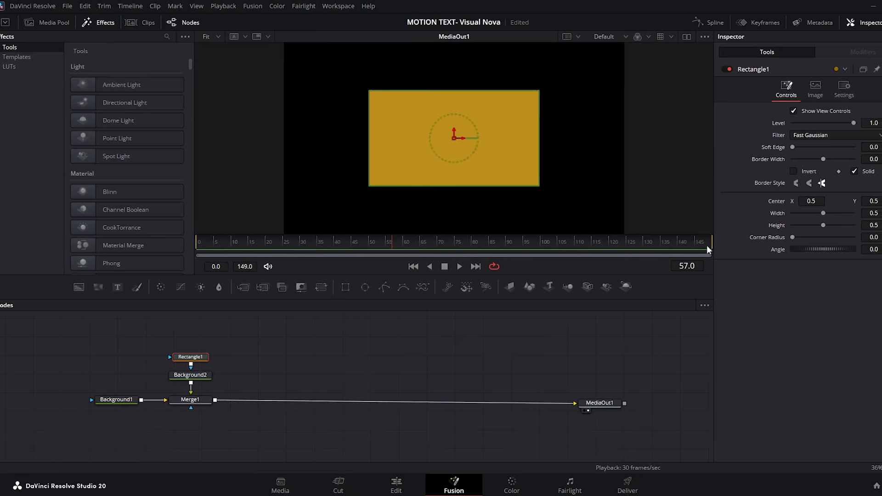
left_click_drag(824, 213, 817, 213)
left_click_drag(824, 225, 849, 226)
Step: Merge a Text node reading VISUAL NOVA over the golden bar, after the first merge
left_click(272, 350)
left_click_drag(243, 349, 192, 402)
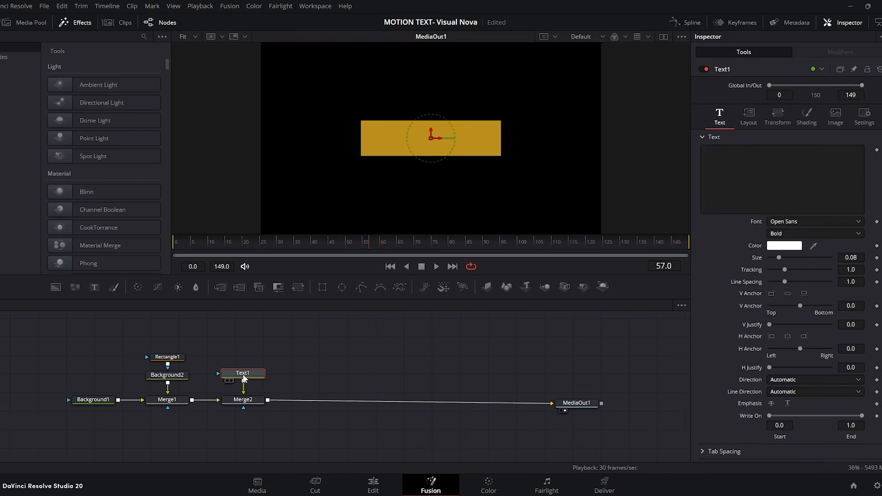
left_click(789, 167)
type("VISUAL NOVA")
Step: Set the VISUAL NOVA text in Gotham XNarrow Ultra at size 0.1161
left_click(790, 221)
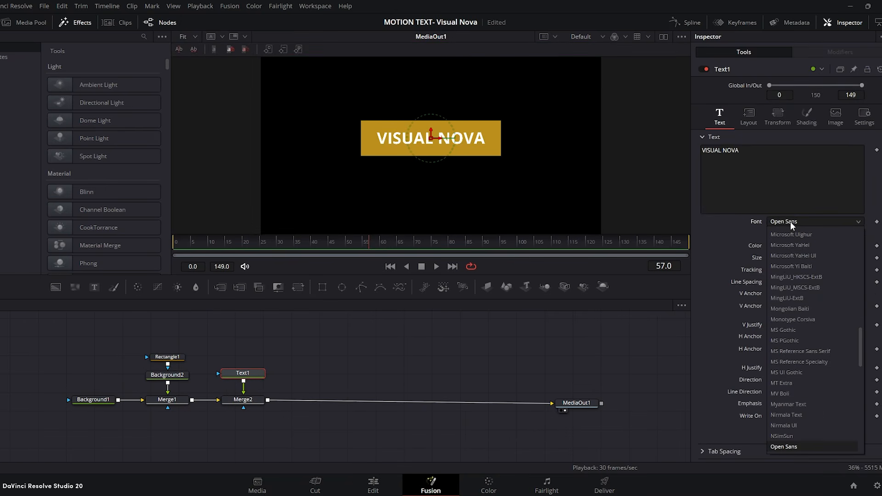
key("g")
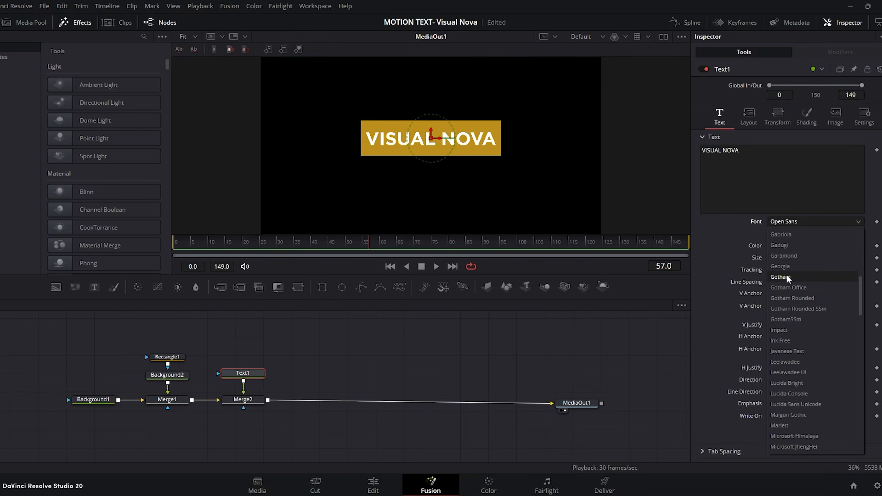
left_click(787, 276)
left_click(788, 233)
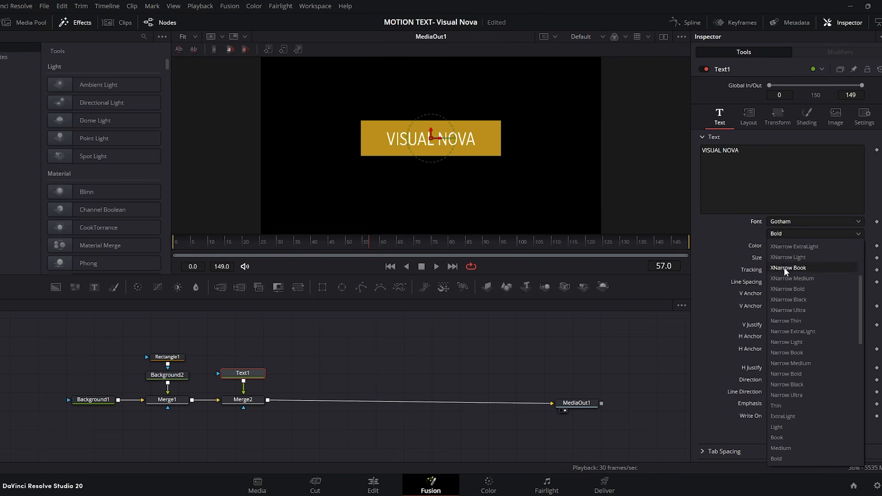
left_click(784, 310)
left_click_drag(779, 257, 784, 258)
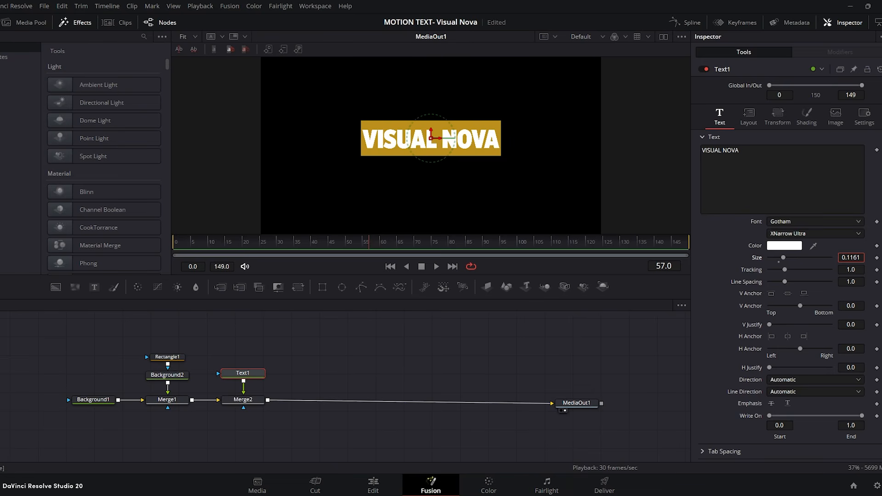
Step: Resize the rectangle mask to 0.468 wide and 0.162 high, and enlarge the VISUAL NOVA text to size 0.1303
left_click(171, 357)
left_click_drag(794, 214, 784, 225)
left_click_drag(797, 213, 797, 213)
left_click(253, 373)
left_click_drag(783, 258, 785, 258)
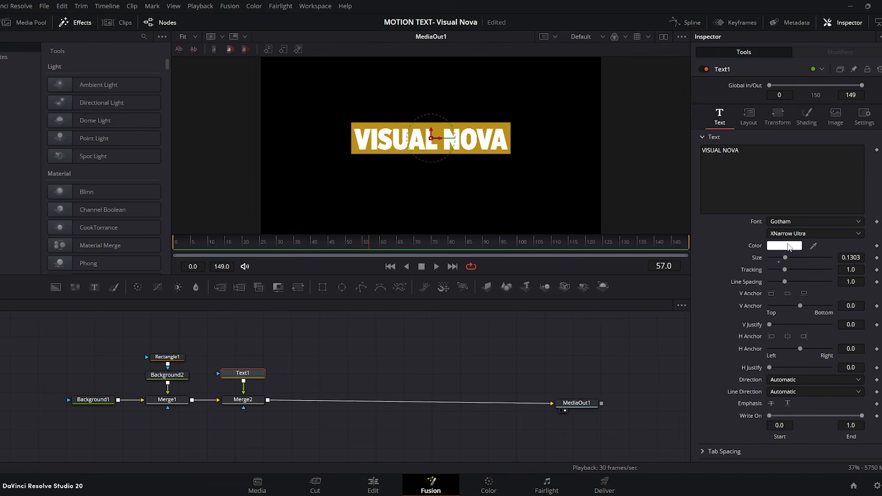
Step: Change the VISUAL NOVA text colour to black, #000000
left_click(788, 246)
left_click(311, 184)
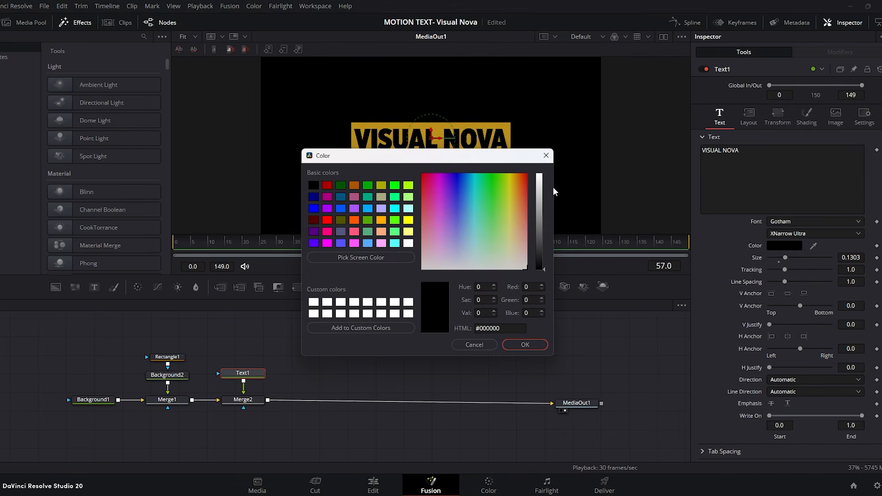
left_click(525, 344)
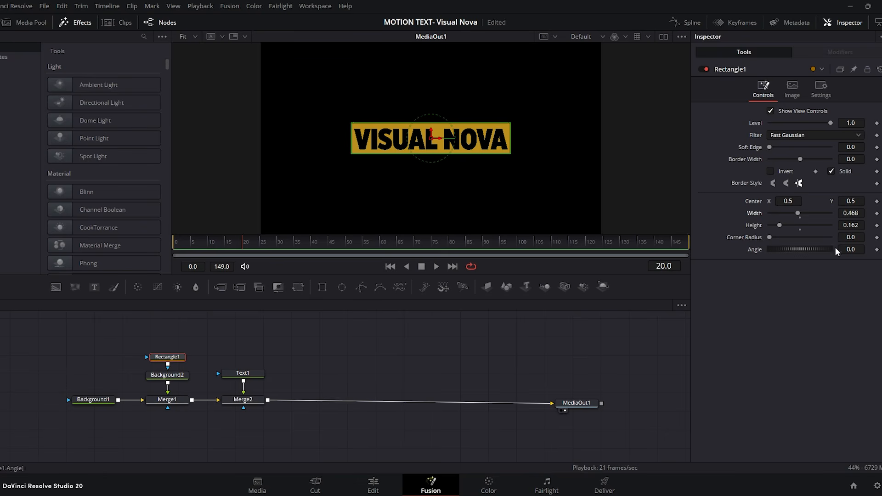
Step: Animate the rectangle mask's width from 0.0 at frame 0 to 0.468 at frame 20
left_click(877, 213)
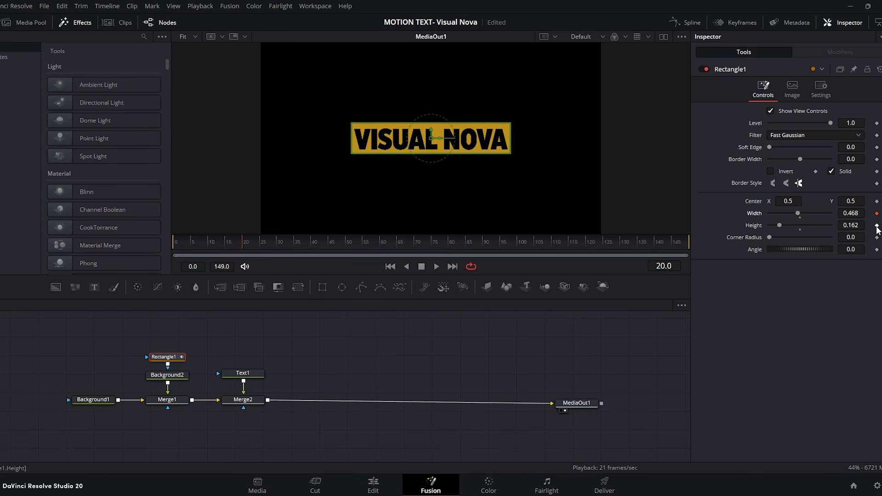
left_click_drag(238, 244, 174, 244)
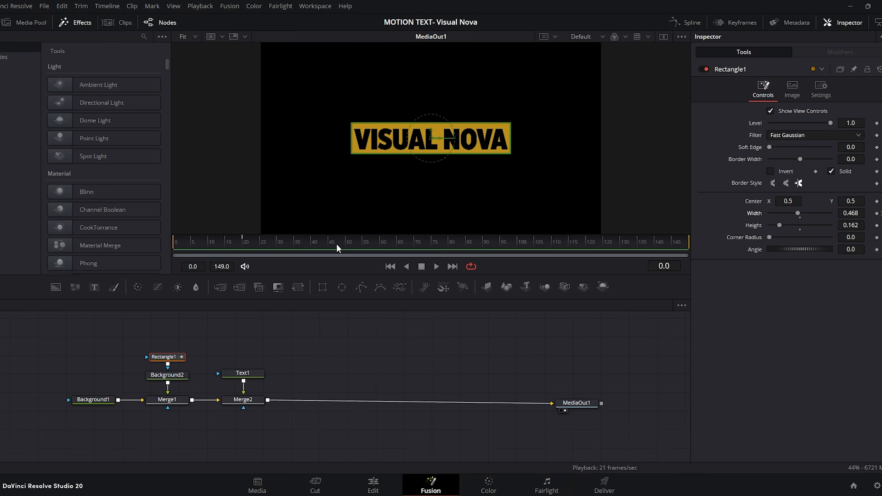
left_click_drag(843, 214, 739, 213)
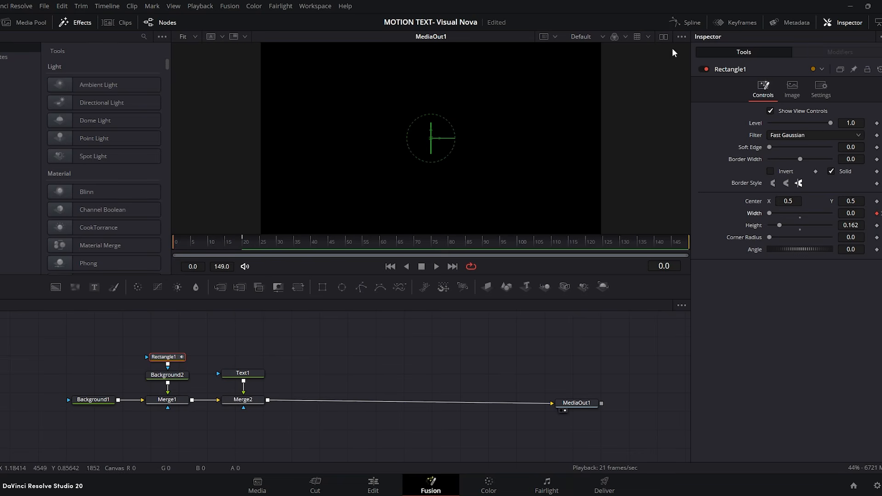
Step: Smooth the rectangle's Width keyframes in the spline editor, stretch both handles for easing, and preview from frame 0
left_click(685, 23)
left_click(345, 334)
left_click_drag(666, 319, 462, 431)
key("shift+s")
left_click_drag(540, 428, 523, 397)
left_click_drag(603, 335, 566, 335)
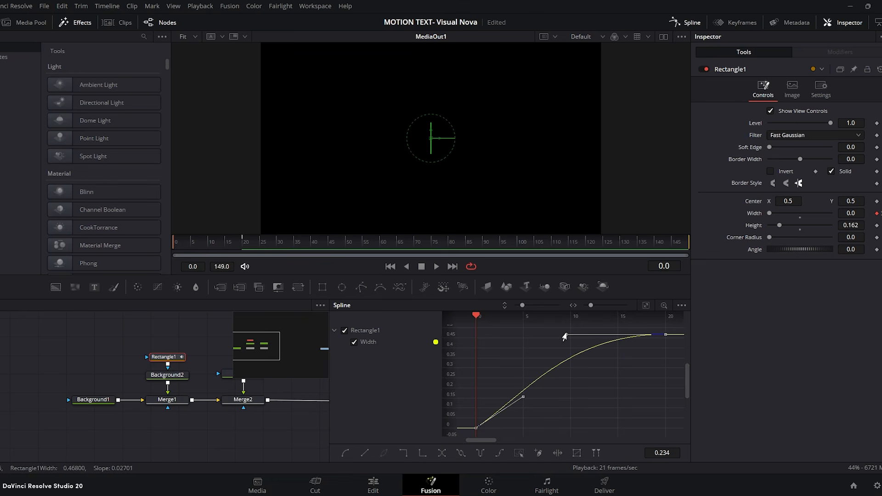
left_click(685, 23)
left_click_drag(205, 241, 172, 242)
left_click(437, 267)
left_click(421, 267)
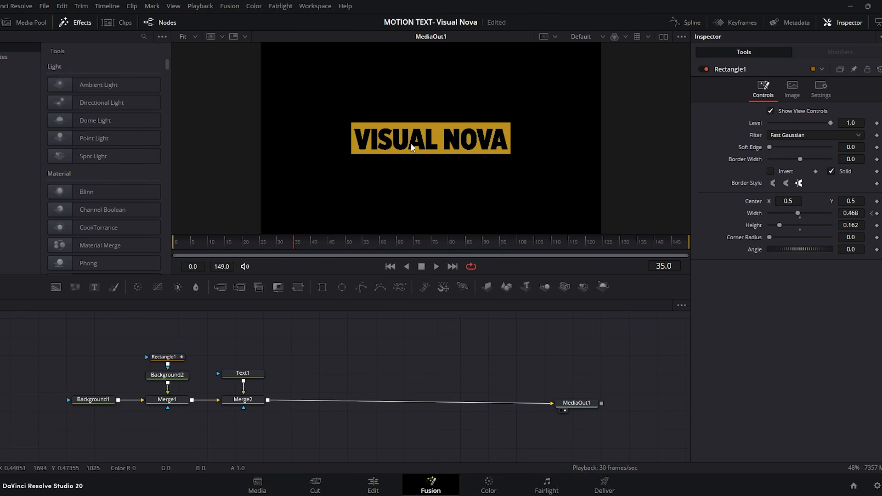
Step: Change the VISUAL NOVA text colour to white, #ffffff, and preview the animation from frame 0
left_click(250, 373)
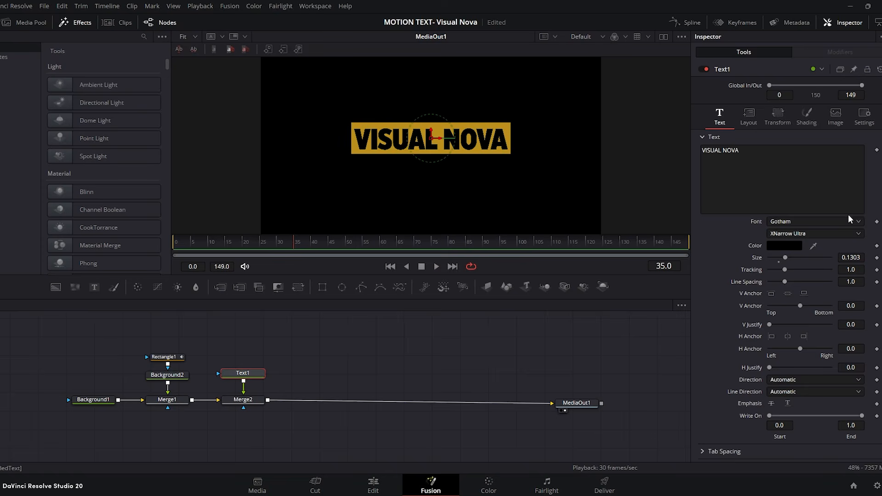
left_click(787, 249)
left_click_drag(540, 213, 539, 174)
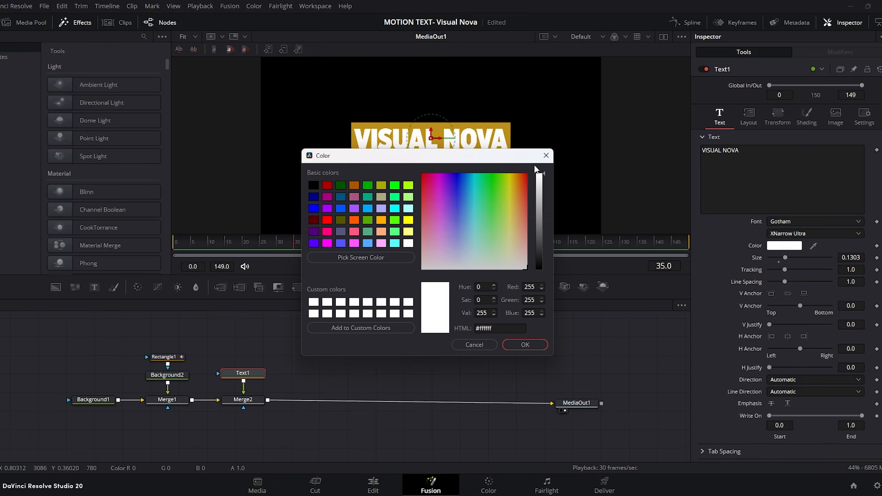
left_click(530, 348)
left_click_drag(250, 243, 127, 240)
left_click(436, 266)
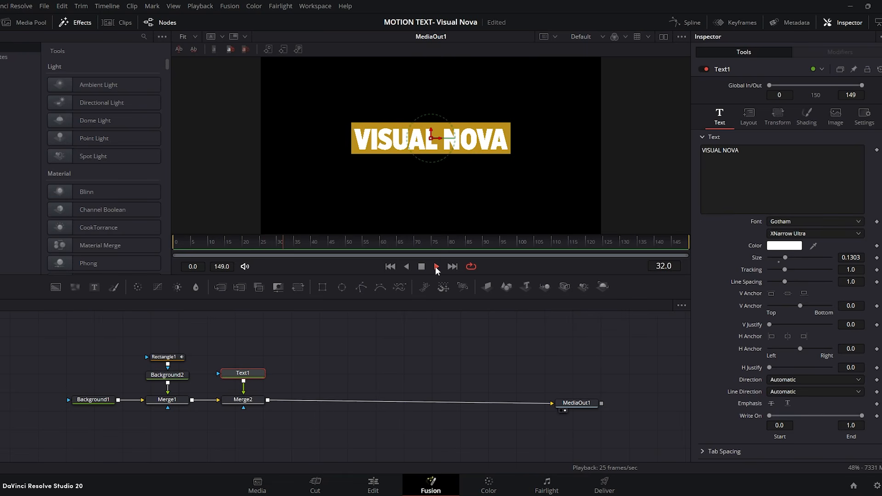
Step: Copy the bar's animated Rectangle1 mask, connect the copy as a mask to the VISUAL NOVA text, and preview the reveal
left_click_drag(203, 238, 243, 242)
left_click_drag(197, 336, 69, 413)
left_click_drag(174, 403, 96, 406)
left_click(96, 405)
left_click(77, 361)
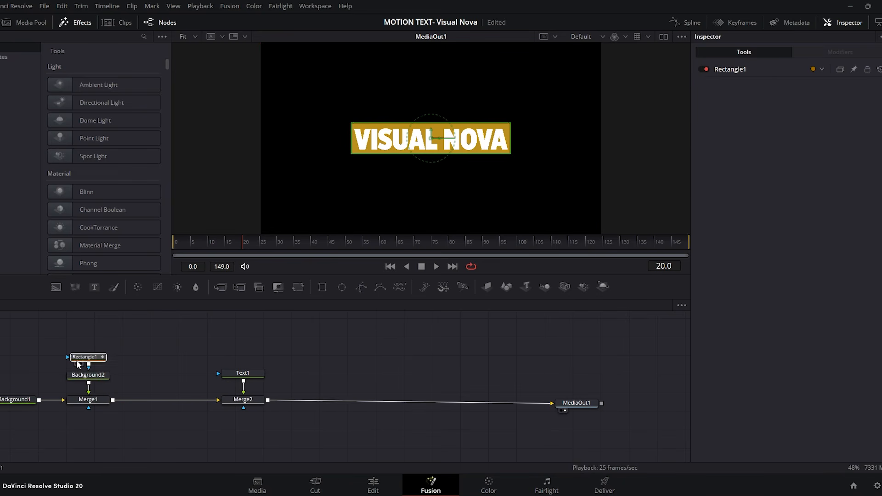
key("ctrl+v")
left_click_drag(177, 376, 227, 376)
left_click(436, 266)
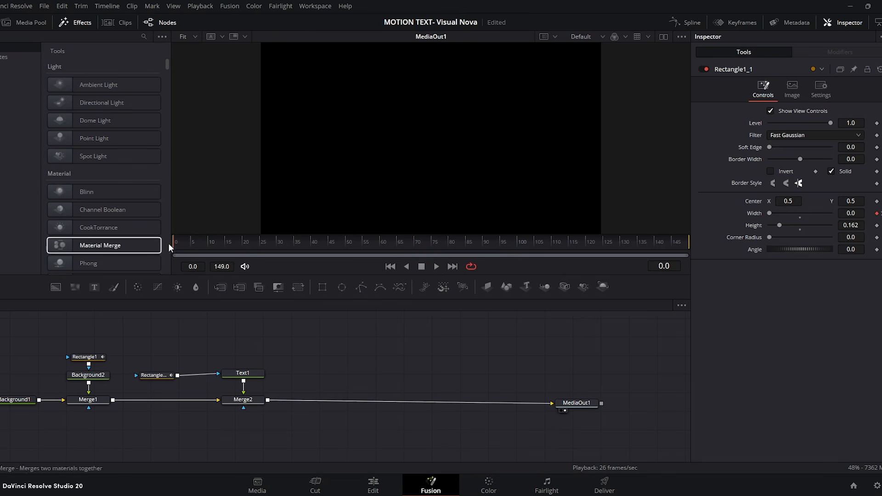
left_click(436, 267)
left_click(421, 266)
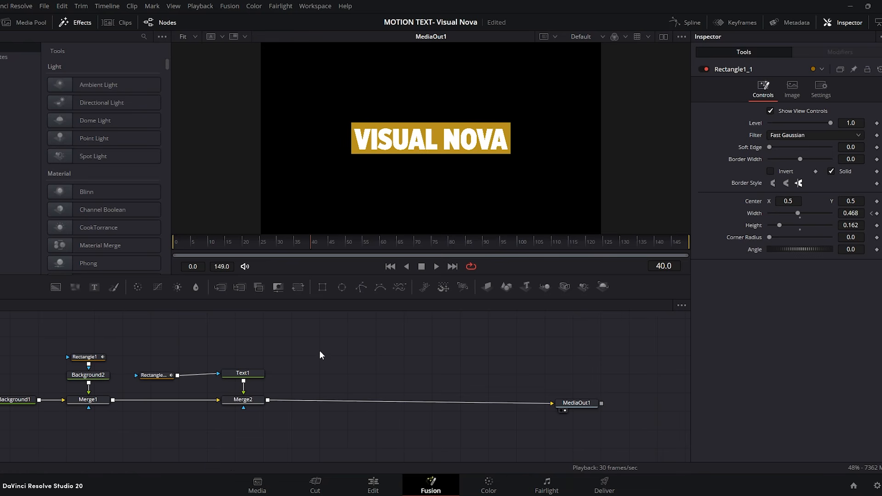
Step: Add a second text node merged after Merge2, enter TUTORIAL, and place it just above the golden bar
left_click_drag(156, 375, 154, 373)
left_click_drag(349, 371, 267, 399)
left_click(348, 371)
left_click(809, 168)
type("TUTORIAL")
left_click_drag(431, 140, 431, 117)
Step: Set the TUTORIAL text to Gotham Narrow Medium, reduce its size, and centre it over the VISUAL NOVA bar
left_click(805, 221)
left_click(800, 272)
left_click(799, 234)
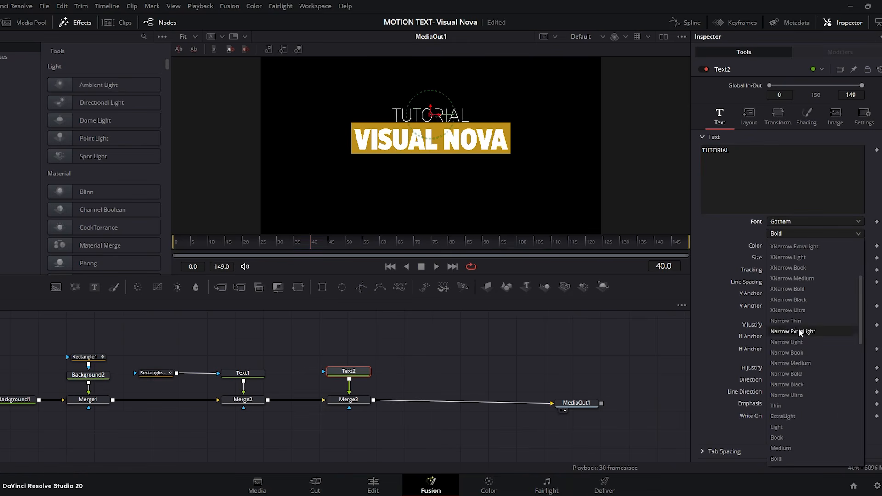
left_click(793, 363)
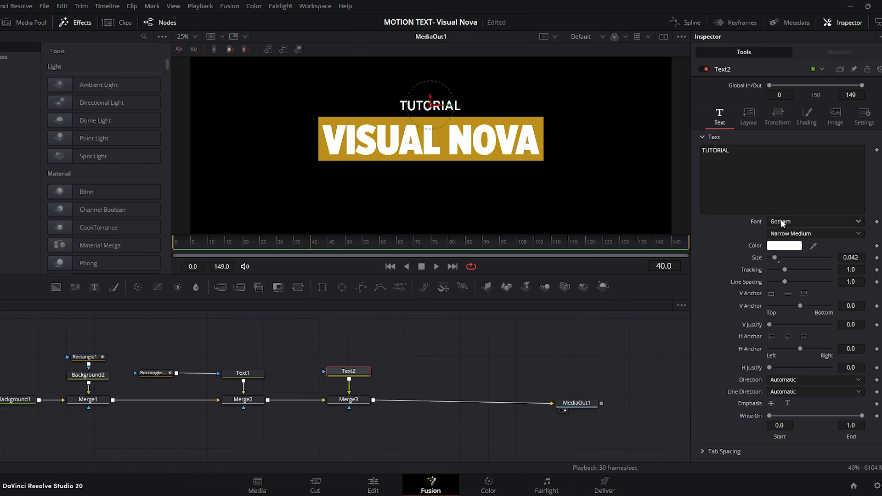
left_click_drag(774, 258, 774, 257)
left_click_drag(431, 105, 428, 139)
Step: Animate the TUTORIAL characters' Y offset from 0.0 at frame 0 to 0.06 at frame 20
left_click_drag(305, 234, 168, 247)
left_click(777, 117)
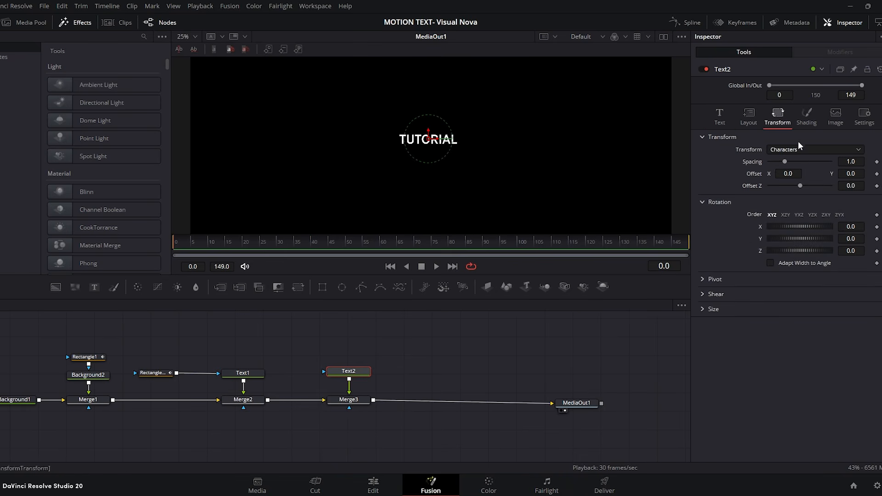
left_click(878, 174)
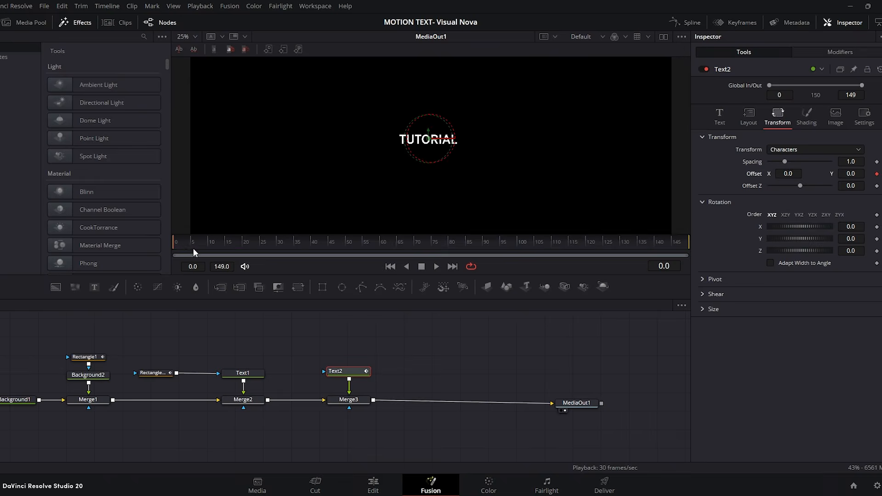
left_click_drag(189, 242, 242, 252)
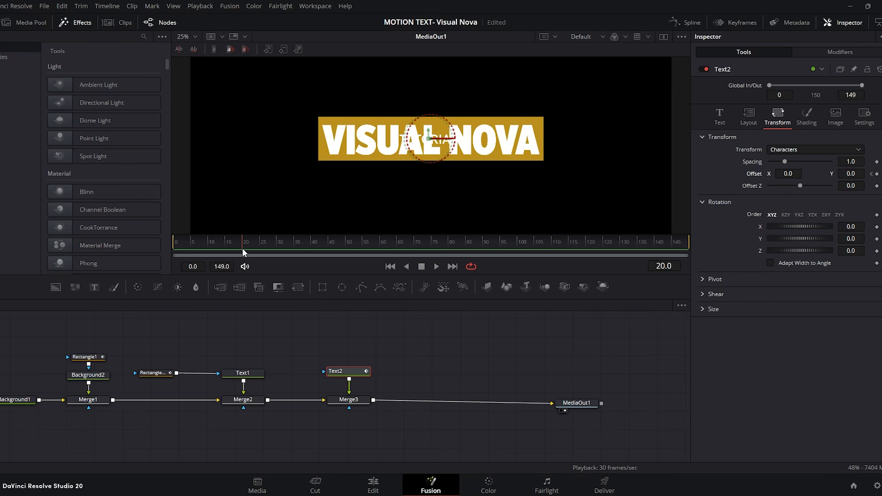
left_click_drag(852, 174, 863, 173)
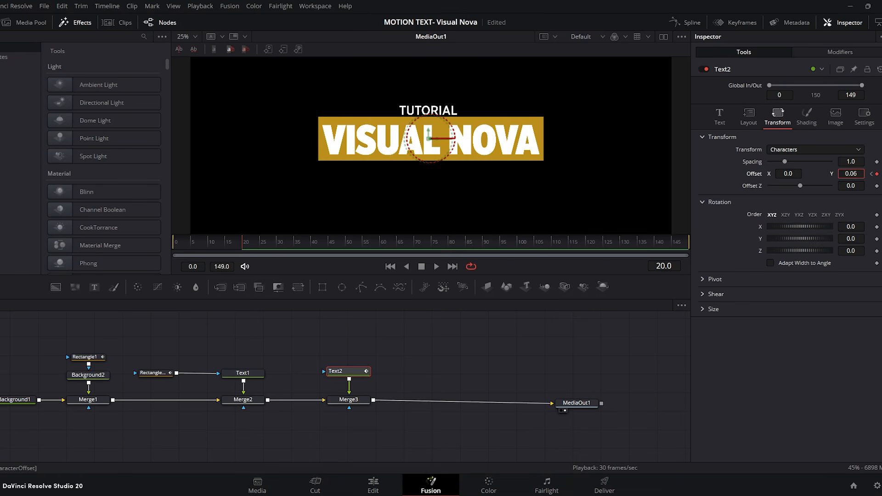
Step: Smooth the TUTORIAL offset's Displacement keyframes in the spline editor and adjust the first keyframe's handle for easing
left_click(686, 22)
left_click(646, 305)
left_click_drag(672, 327, 458, 432)
key("f")
left_click_drag(537, 427, 521, 404)
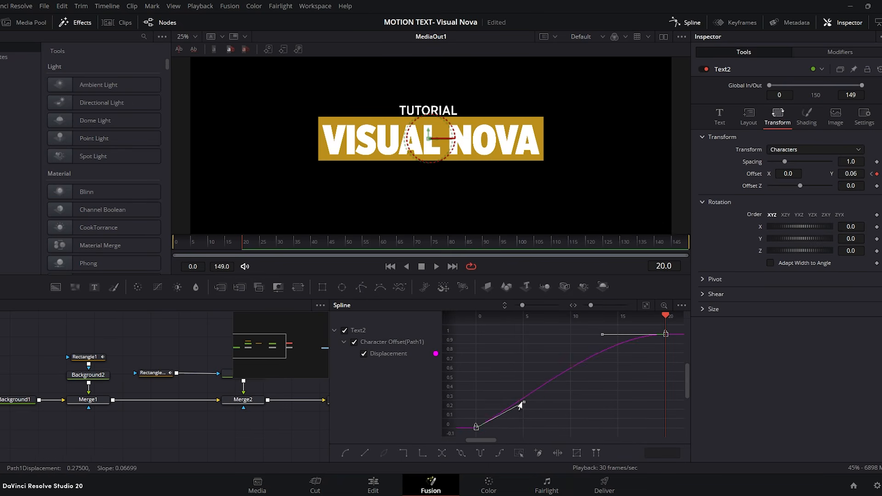
left_click(685, 22)
Step: Add a merged FOR BEGINNERS text after Merge3 and animate its Y offset from 0.0 at frame 0 to -0.058 at frame 20
left_click_drag(95, 287, 132, 297)
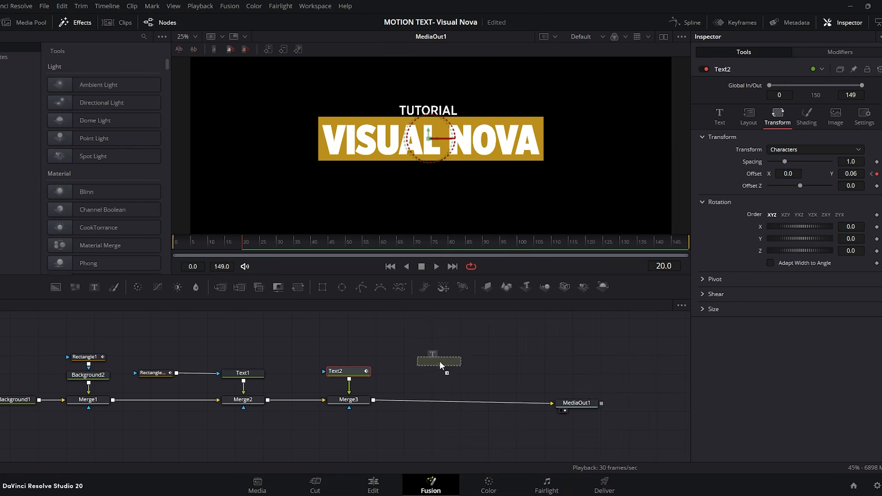
left_click_drag(439, 361, 373, 400)
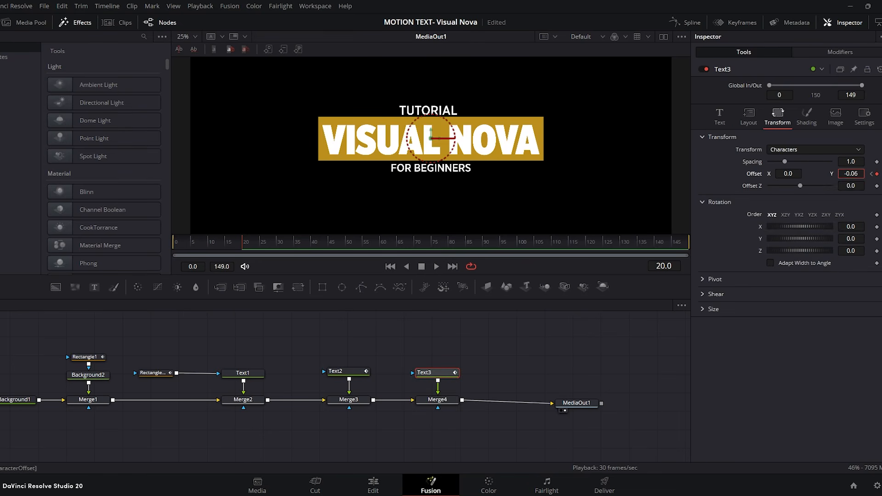
left_click_drag(851, 173, 852, 173)
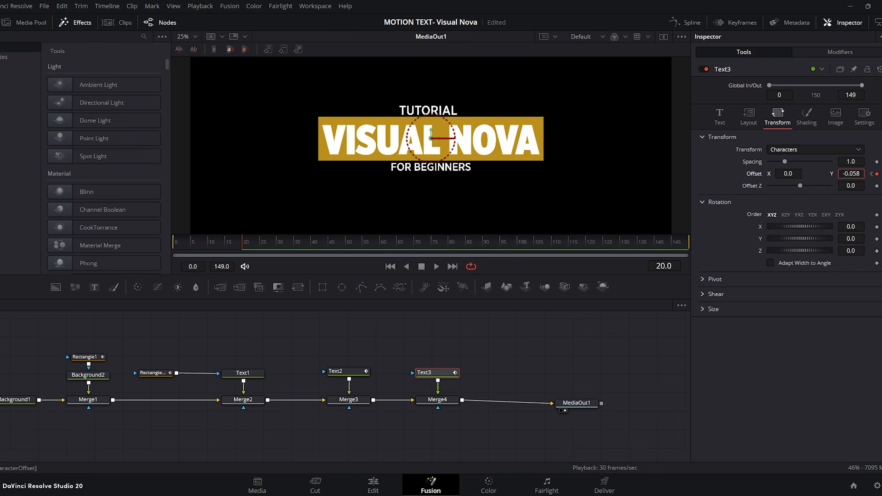
Step: Play the animation from the start to check how TUTORIAL and FOR BEGINNERS slide out from the bar
left_click_drag(240, 242, 122, 242)
left_click(437, 268)
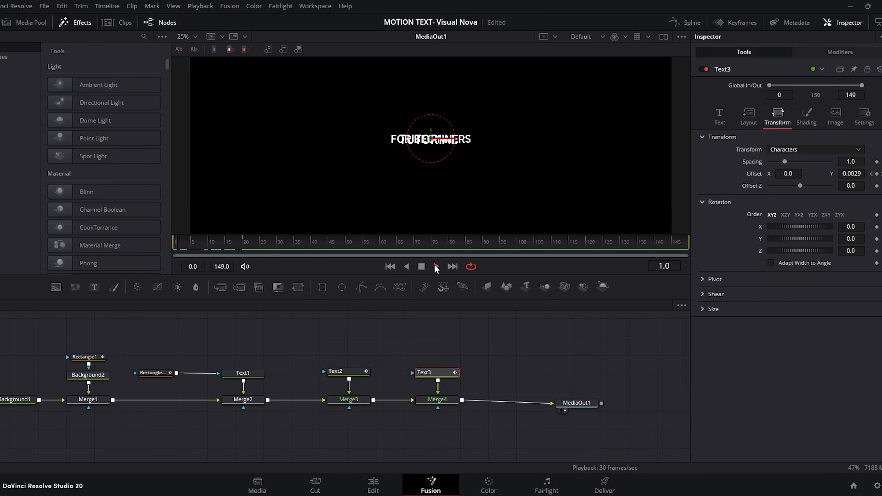
left_click(408, 267)
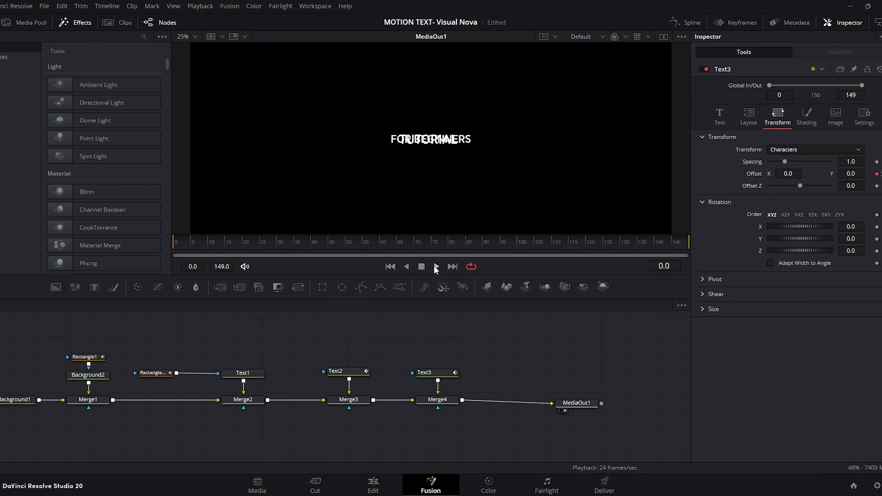
left_click(436, 267)
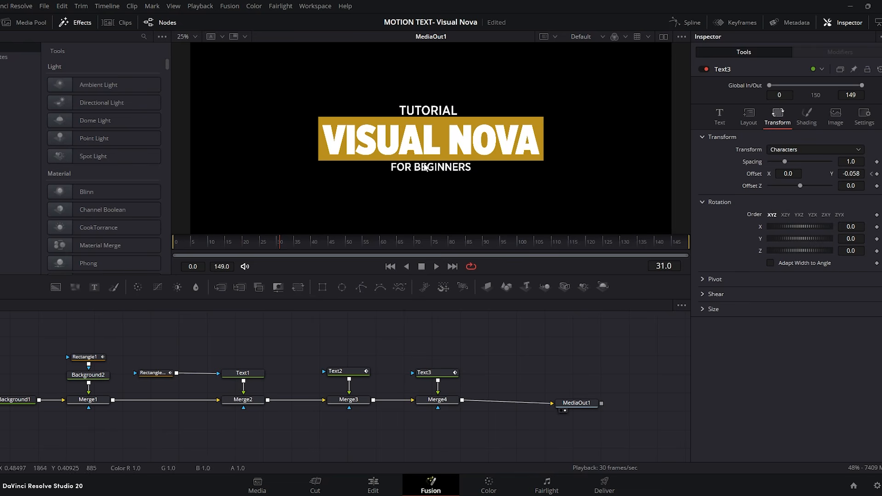
left_click_drag(192, 237, 173, 248)
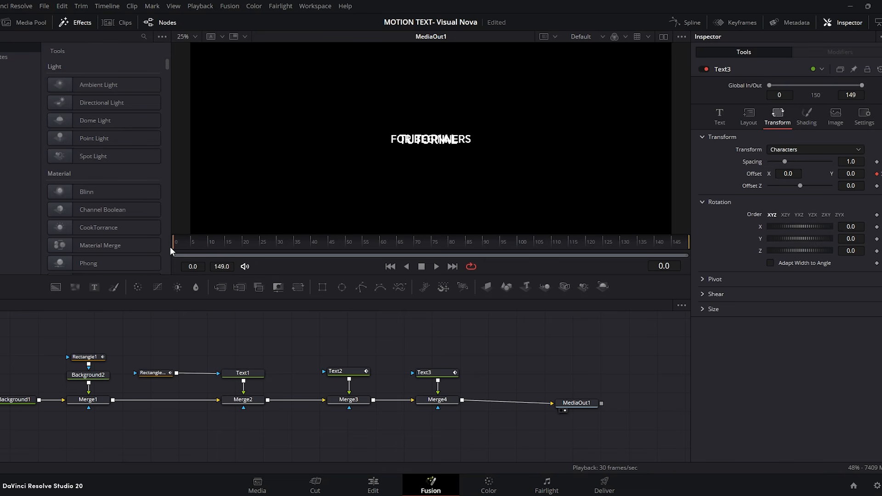
Step: Duplicate the bar's Rectangle1 mask twice and connect the copies as masks to the TUTORIAL and FOR BEGINNERS texts
left_click_drag(71, 356, 71, 357)
key("ctrl+c")
key("ctrl+v")
left_click_drag(317, 357, 324, 371)
left_click(377, 338)
key("ctrl+v")
left_click_drag(406, 347, 413, 373)
Step: Preview the masked captions, invert the new caption masks, and enlarge the FOR BEGINNERS text to size 0.0444
key("space")
left_click(770, 173)
left_click(435, 373)
Step: Animate the TUTORIAL text's shading opacity from 0.0 at frame 0 to 1.0 at frame 10, and preview from the start
left_click_drag(230, 244, 171, 244)
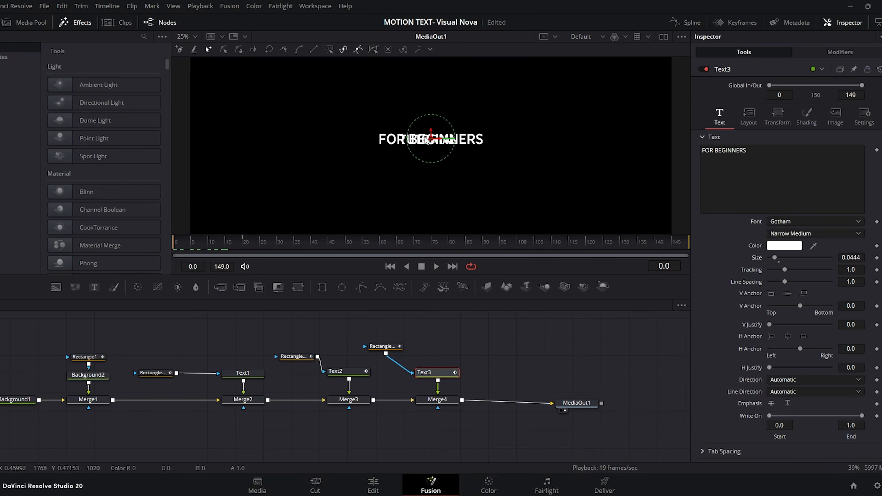
left_click(347, 373)
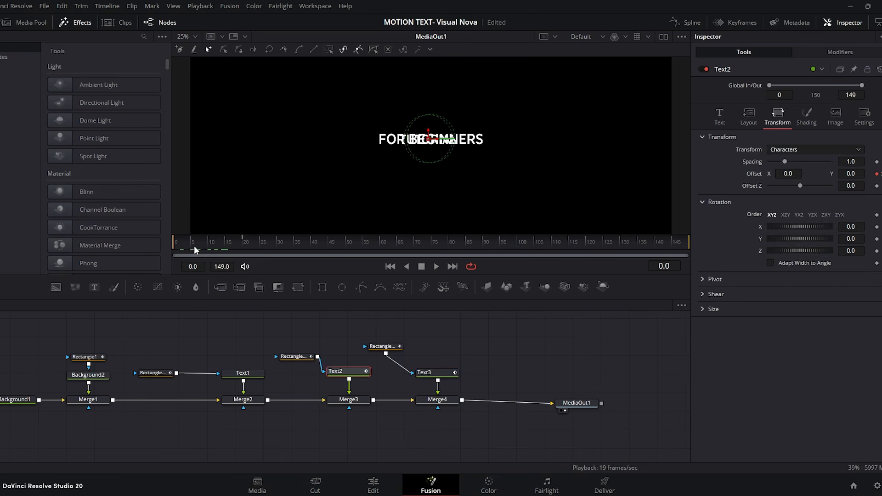
left_click_drag(176, 245, 194, 243)
key("Home")
left_click(803, 125)
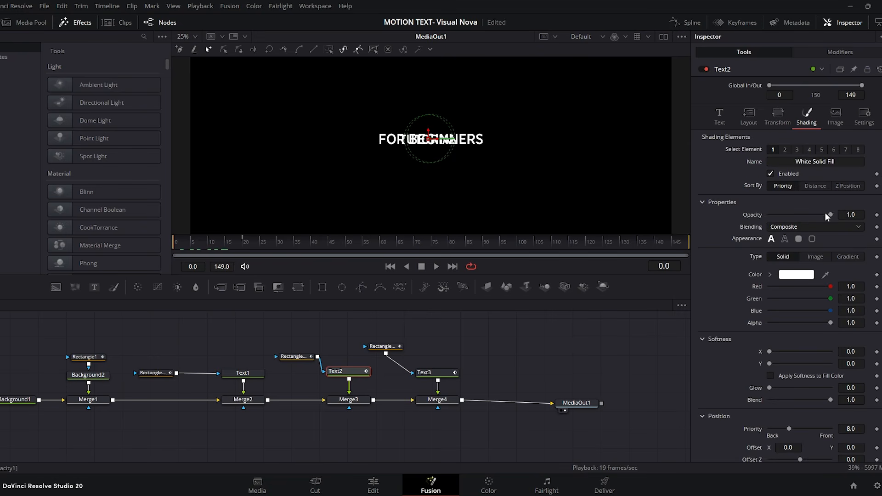
left_click(203, 244)
left_click_drag(204, 245, 208, 246)
left_click_drag(770, 215, 831, 216)
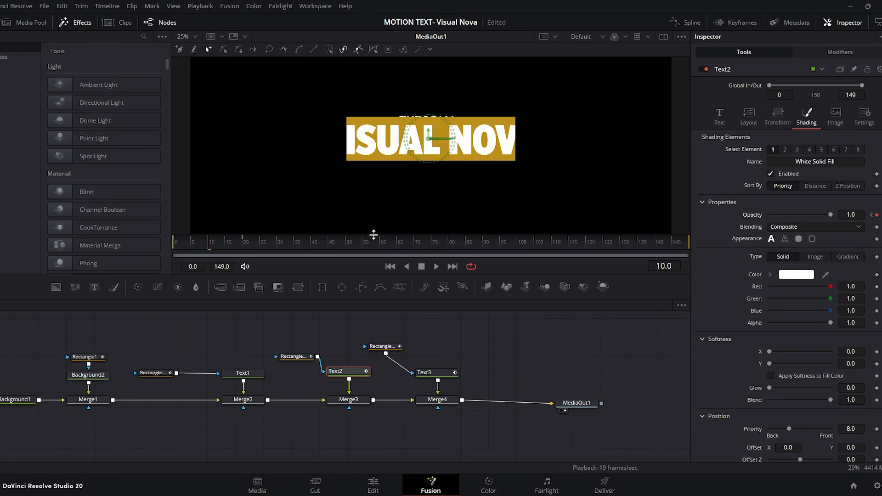
left_click_drag(207, 245, 150, 246)
left_click(553, 376)
left_click(436, 268)
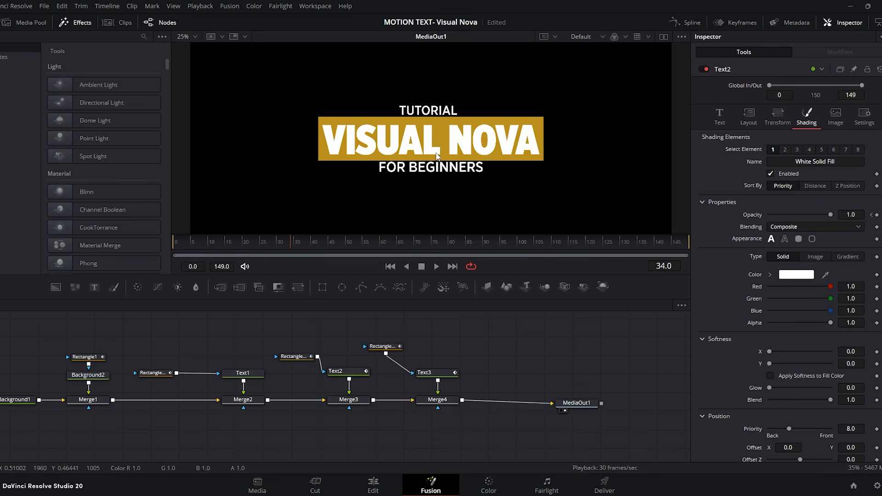
Step: Add a third background node merged after Merge4, and move MediaOut1 further along to make room
left_click_drag(58, 287, 382, 338)
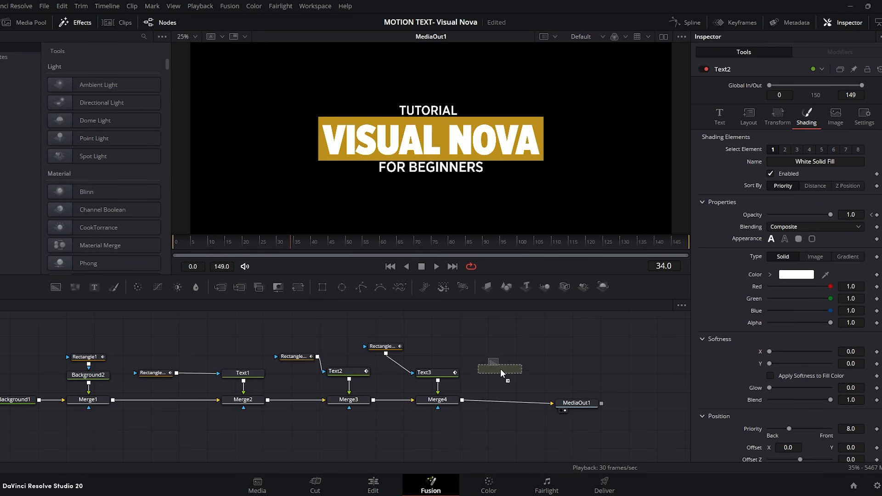
left_click_drag(506, 372, 471, 403)
left_click_drag(576, 403, 619, 396)
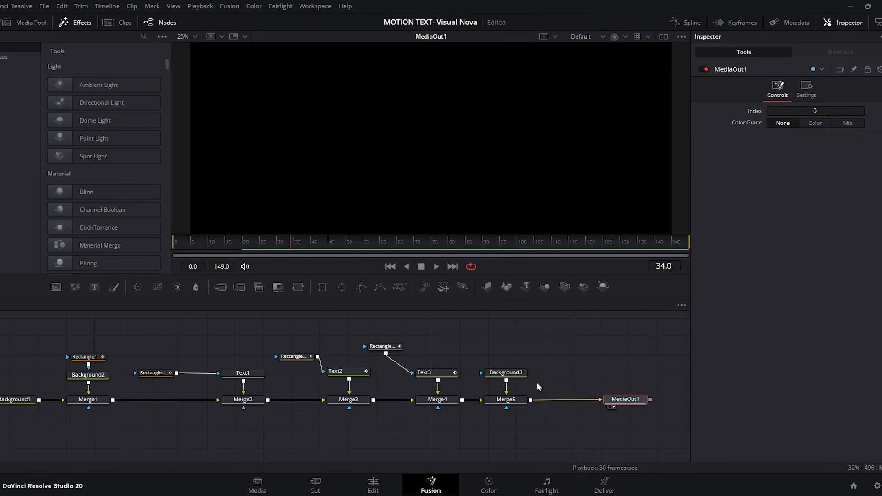
Step: Mask Background3 with a polygon and draw an open L-shaped bracket around the golden bar's upper-left corner
left_click(509, 374)
left_click_drag(362, 286, 506, 349)
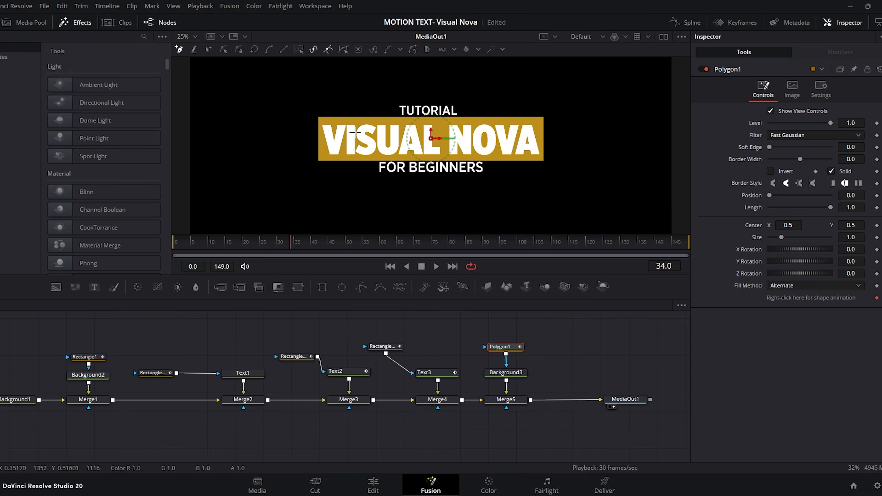
left_click_drag(328, 111, 376, 111)
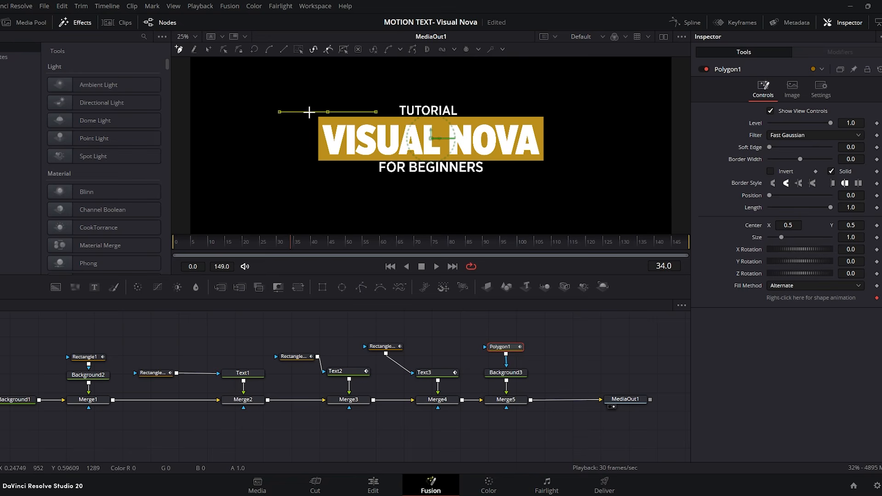
left_click(314, 112)
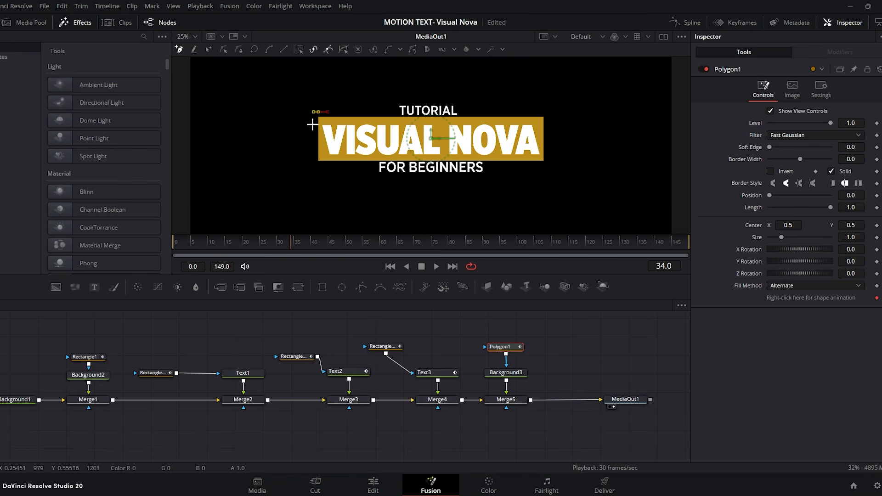
Step: Change the Background3 colour to white
left_click(516, 375)
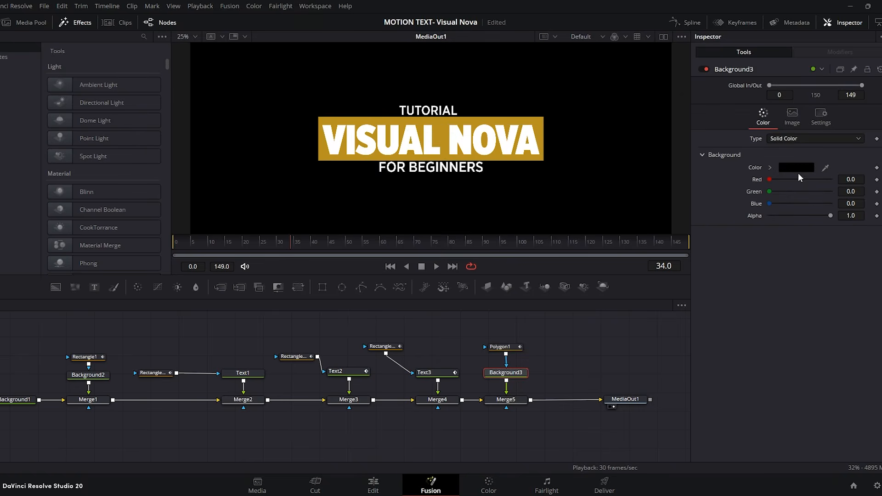
left_click(797, 168)
left_click(539, 175)
left_click(526, 344)
Step: Set the corner bracket polygon's border width to 0.0034
left_click(503, 347)
left_click_drag(845, 160, 848, 159)
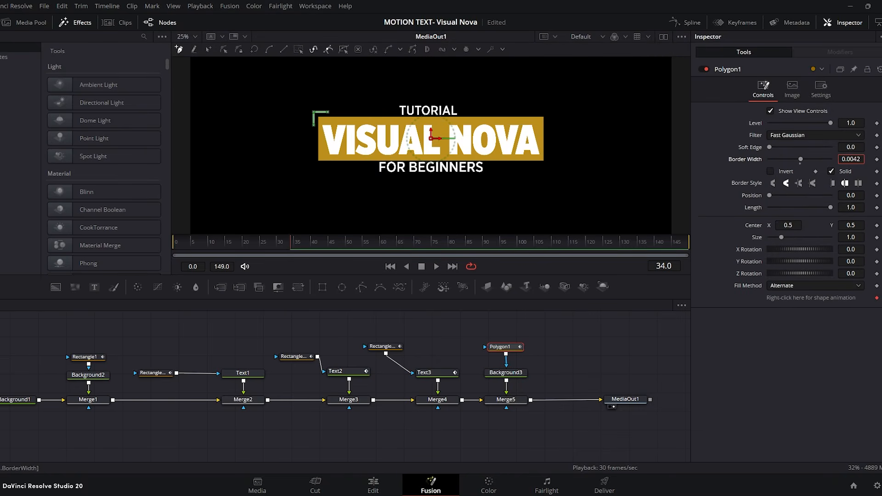
left_click(578, 333)
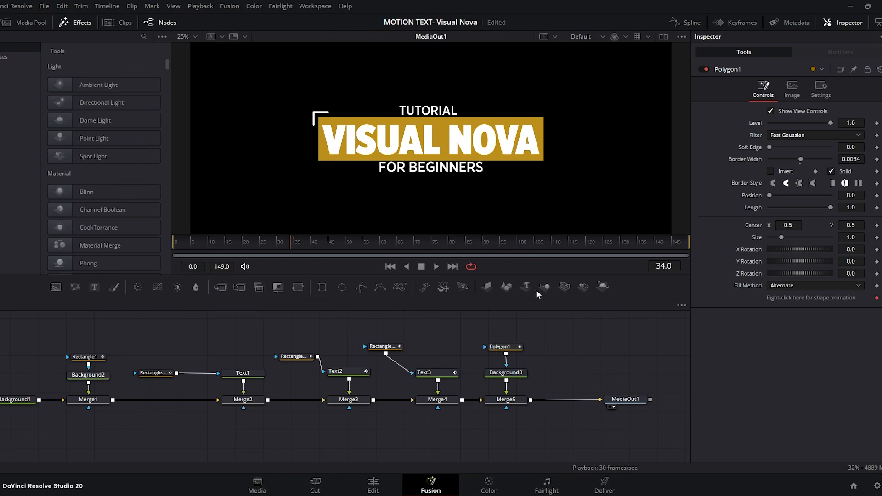
Step: Animate the corner bracket polygon's length from 0.0 at frame 20 to 1.0 at frame 25
left_click(507, 348)
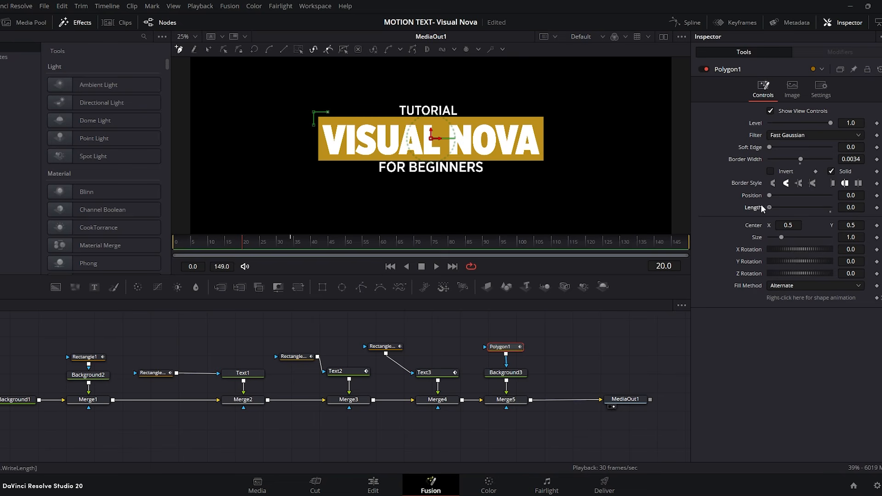
left_click(877, 207)
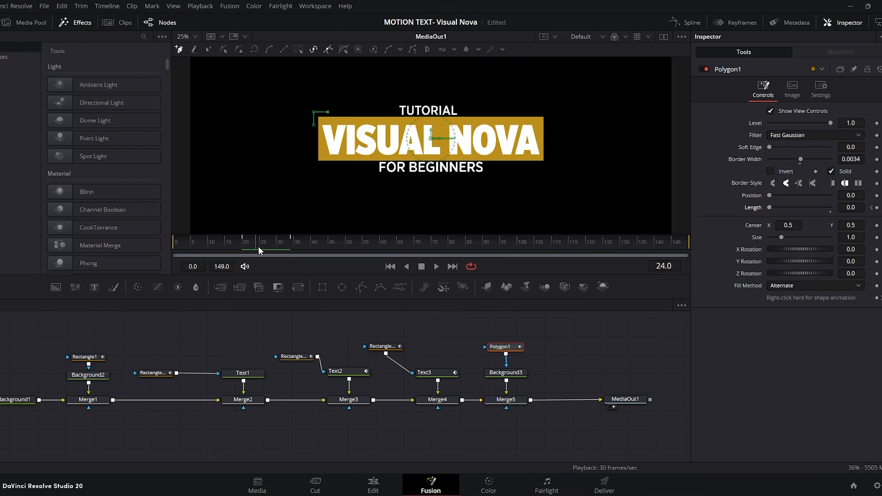
left_click_drag(770, 208, 837, 205)
Step: Duplicate the Merge5, Background3 and Polygon1 nodes and insert the copy between Merge5 and MediaOut1
left_click_drag(619, 403, 665, 402)
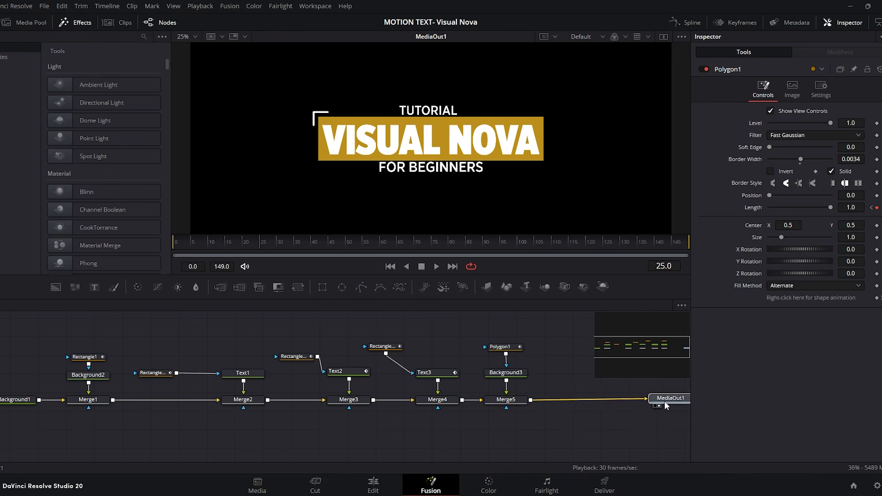
left_click_drag(499, 424, 506, 419)
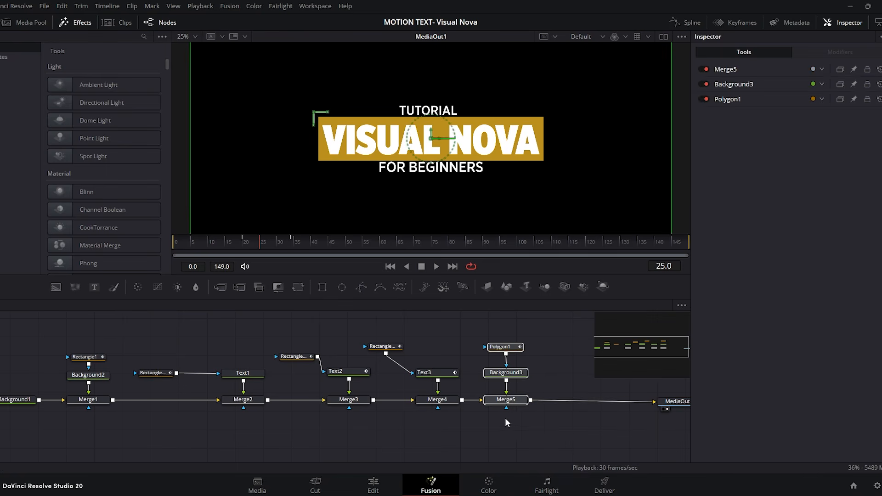
key("ctrl+c")
key("ctrl+v")
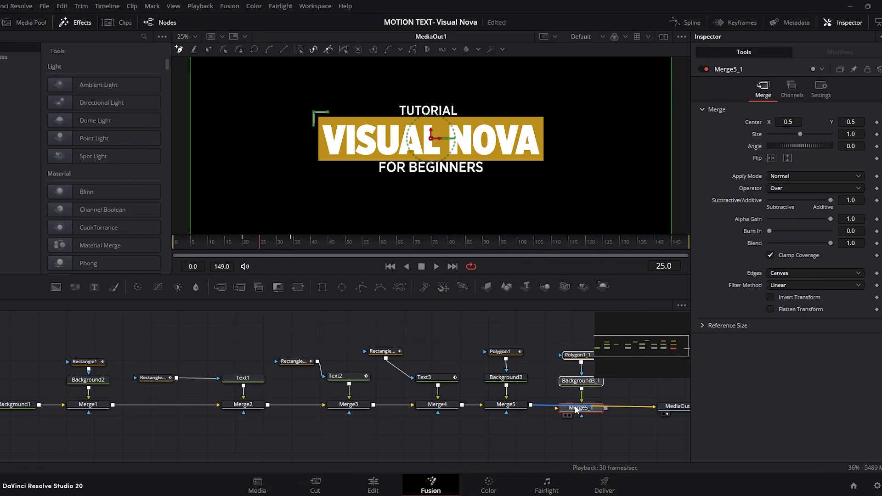
Step: Set the duplicated bracket polygon's Z rotation to -180 for the bar's lower-right corner, and preview from frame 0
left_click(575, 355)
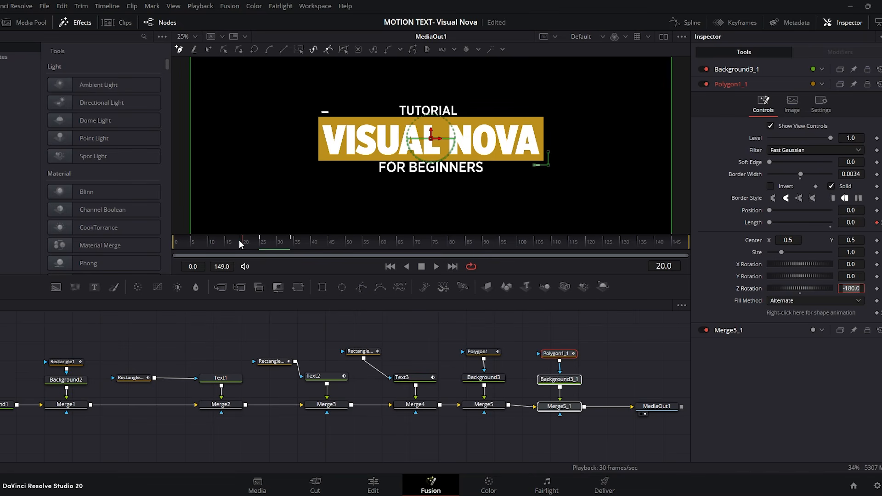
left_click_drag(239, 242, 135, 240)
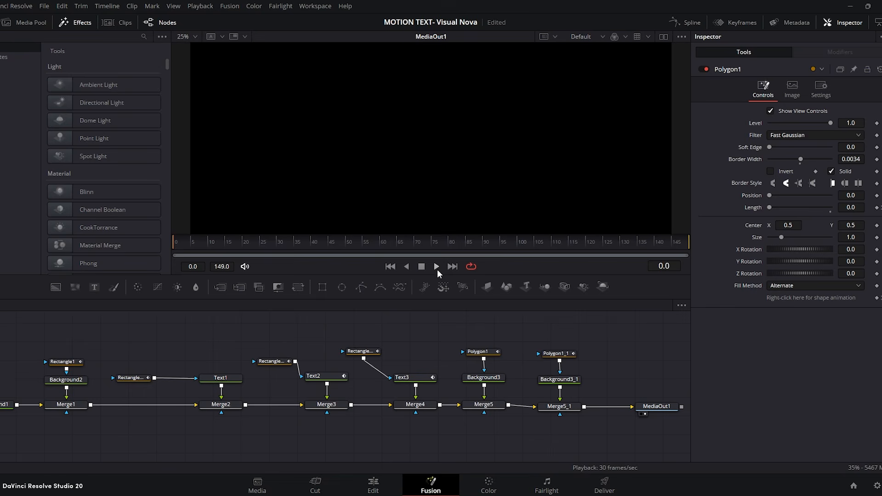
left_click(436, 267)
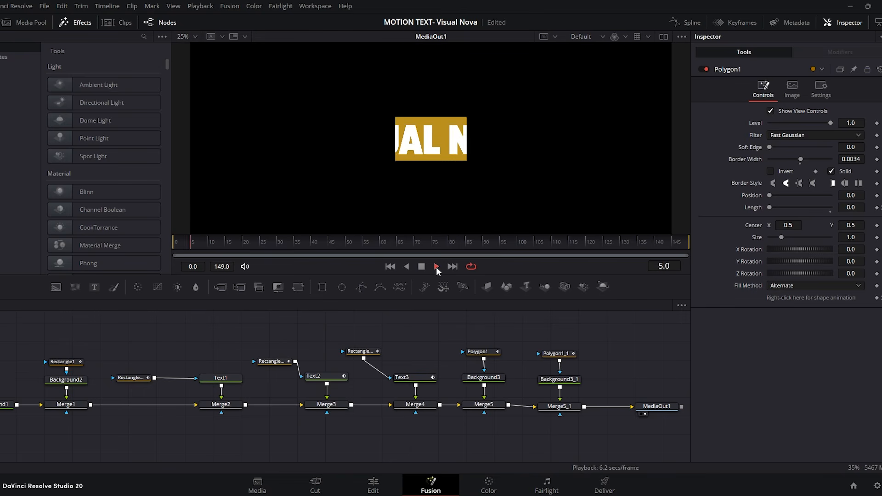